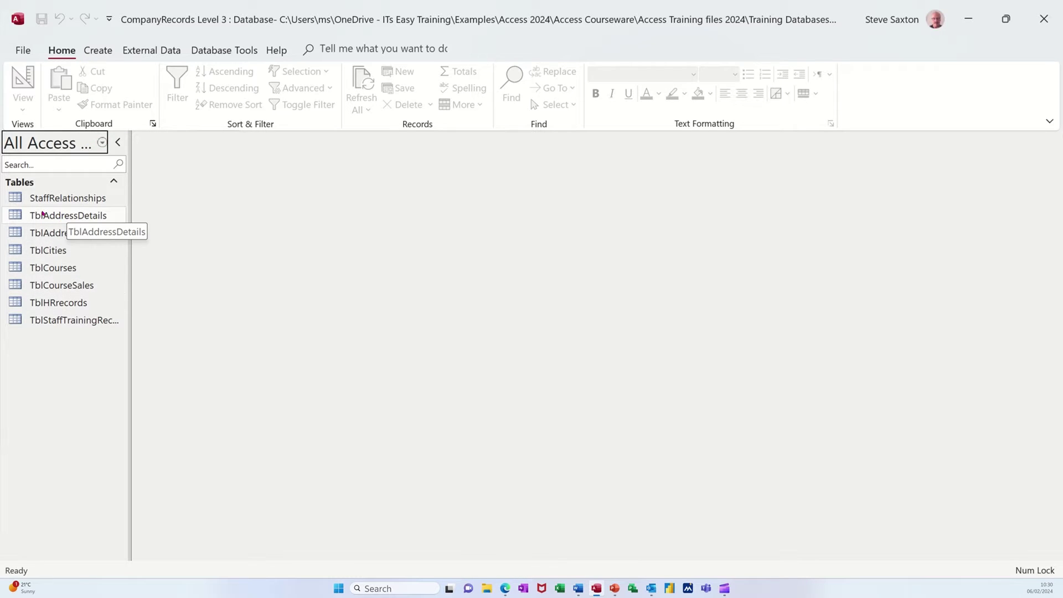
Open and close the TblAddressDetails and TblStaffTrainingRecords datasheets to review their records.
left_click(48, 216)
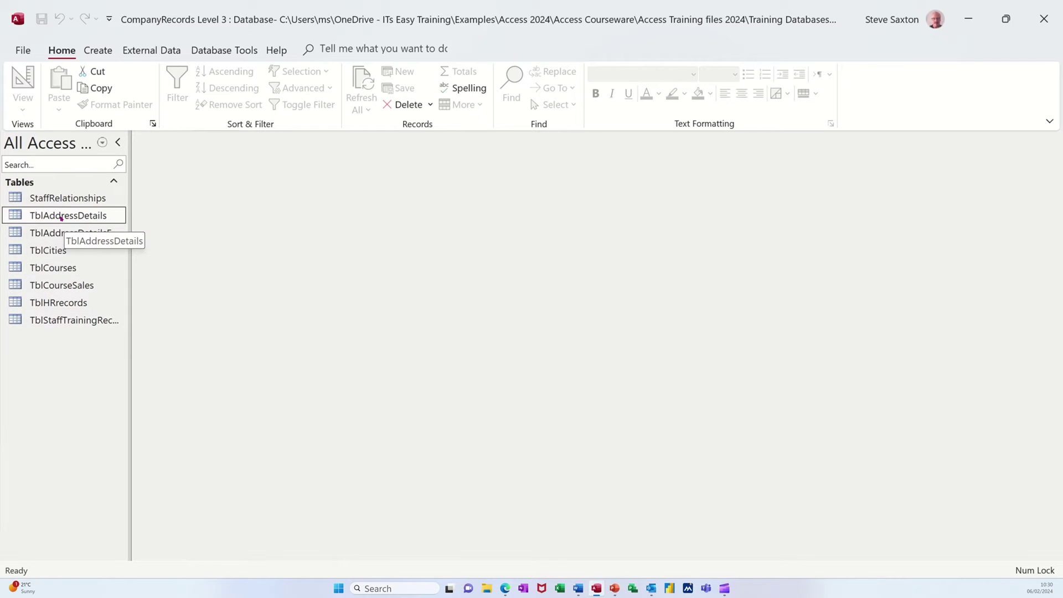
double_click(61, 216)
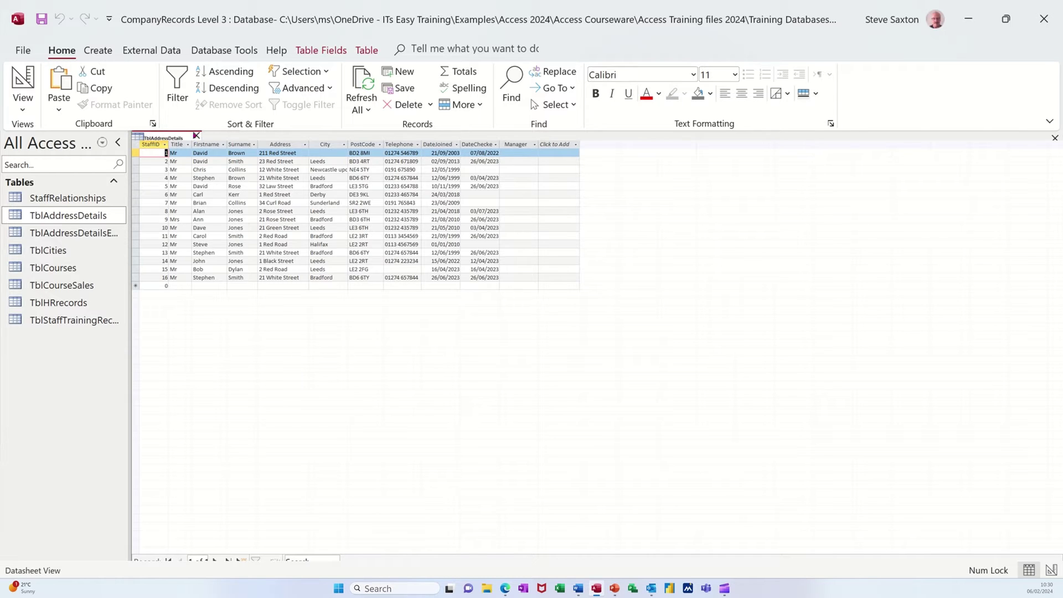
left_click(196, 135)
left_click(55, 322)
double_click(56, 321)
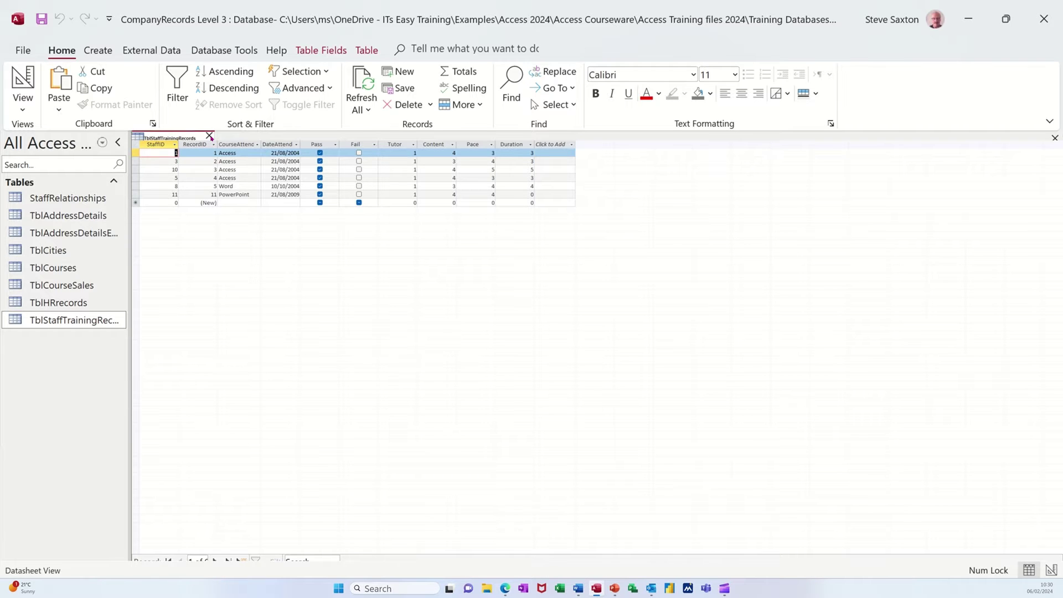
left_click(210, 137)
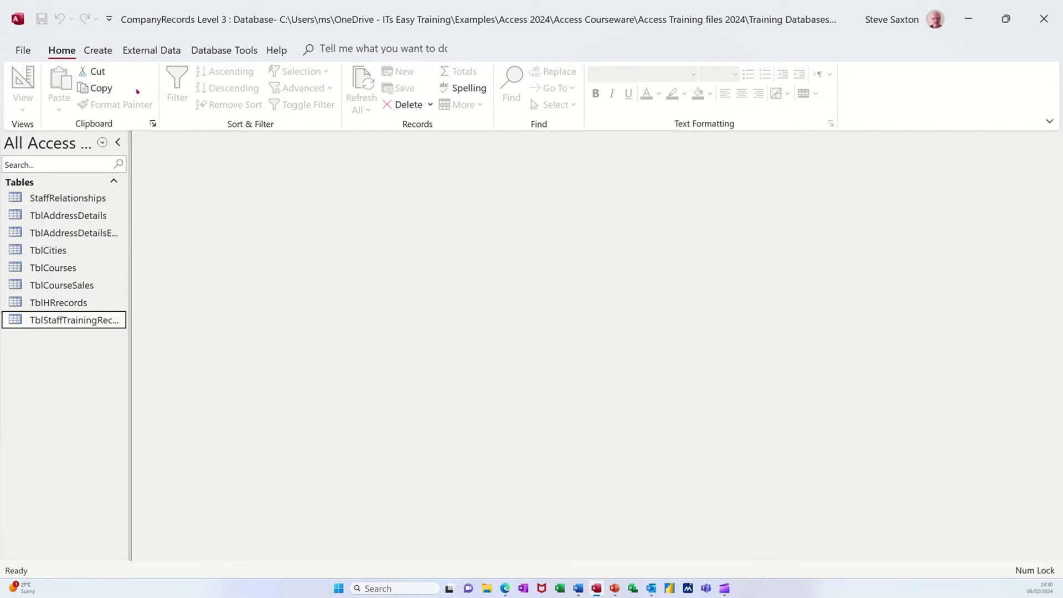
Add both tables to the Relationships window and resize their boxes to show all fields.
left_click(202, 53)
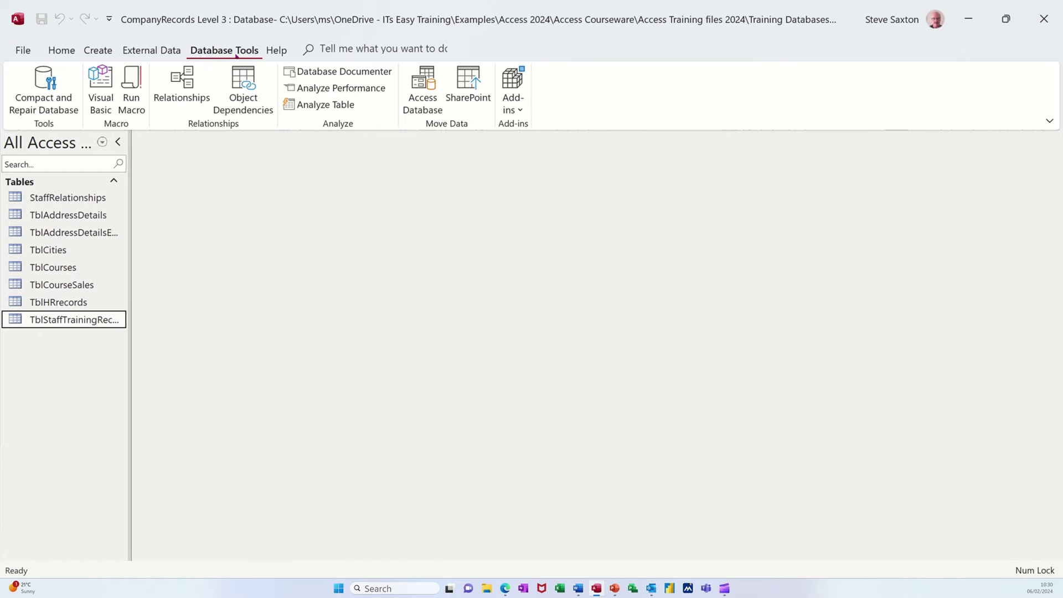
left_click(183, 79)
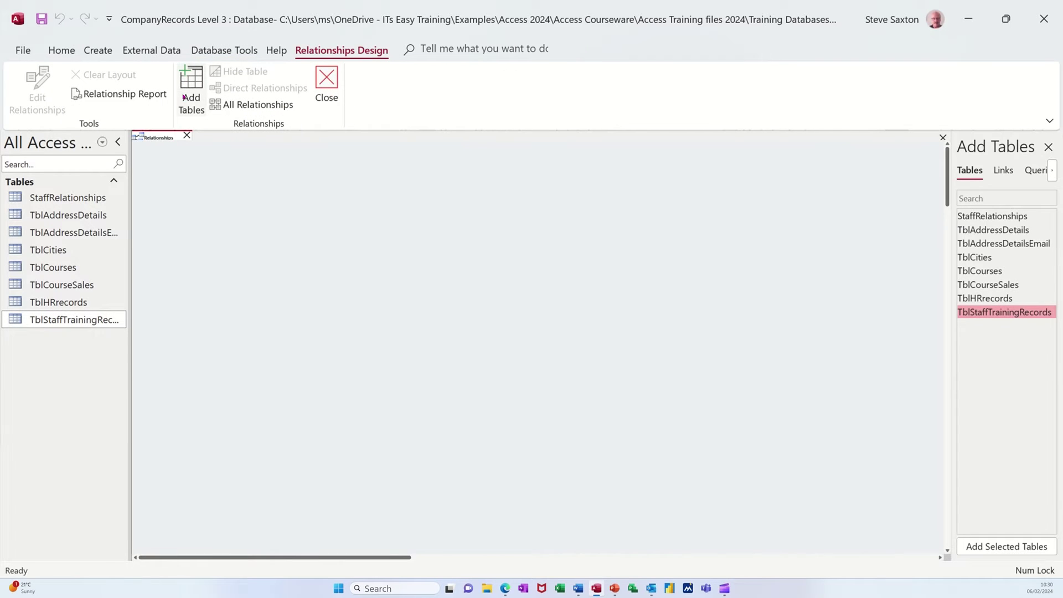
left_click_drag(68, 219, 249, 211)
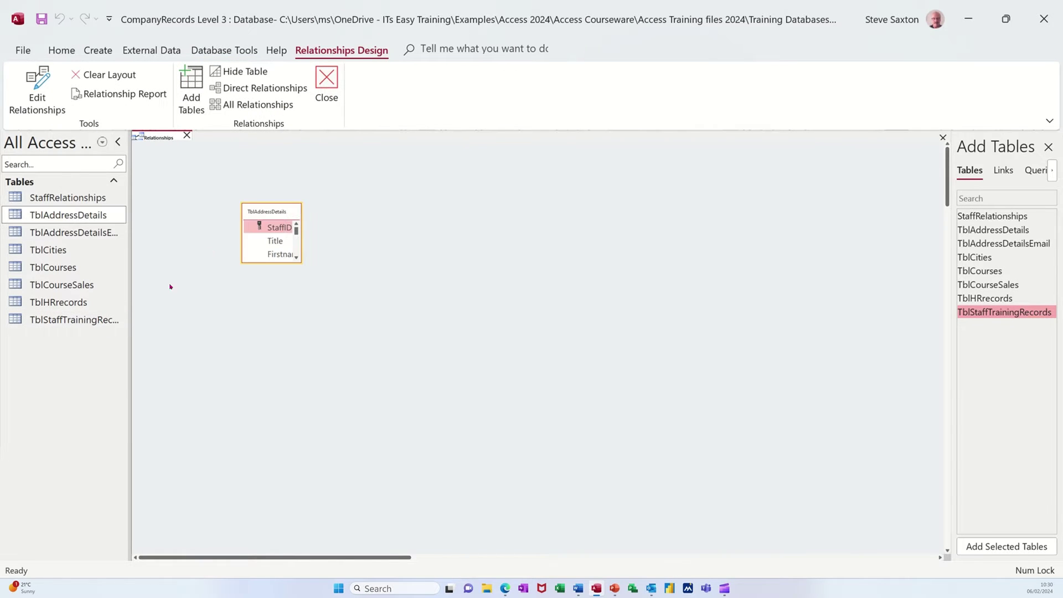
left_click_drag(69, 321, 394, 254)
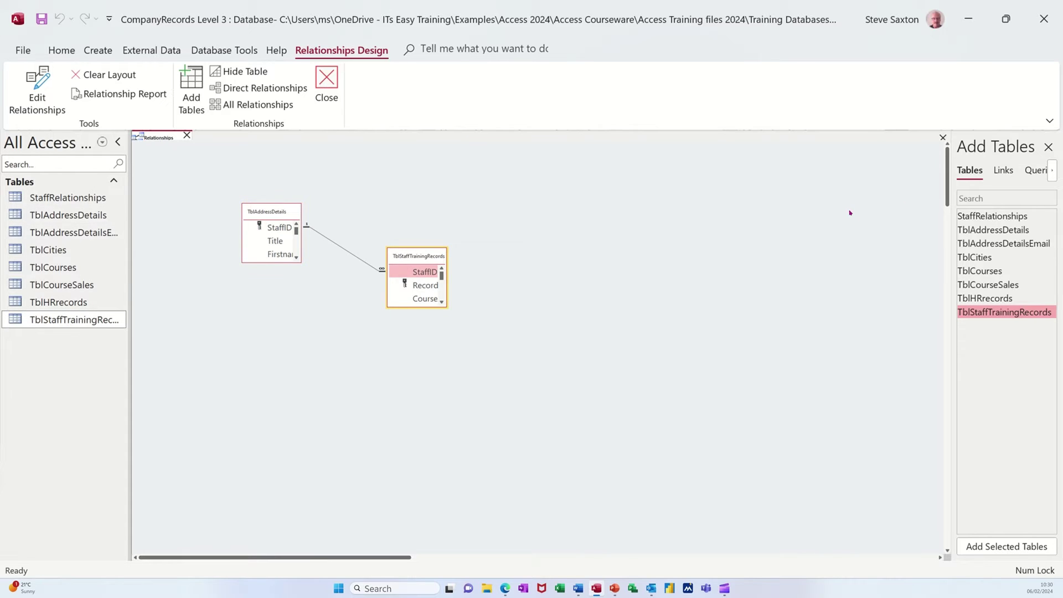
left_click(1049, 146)
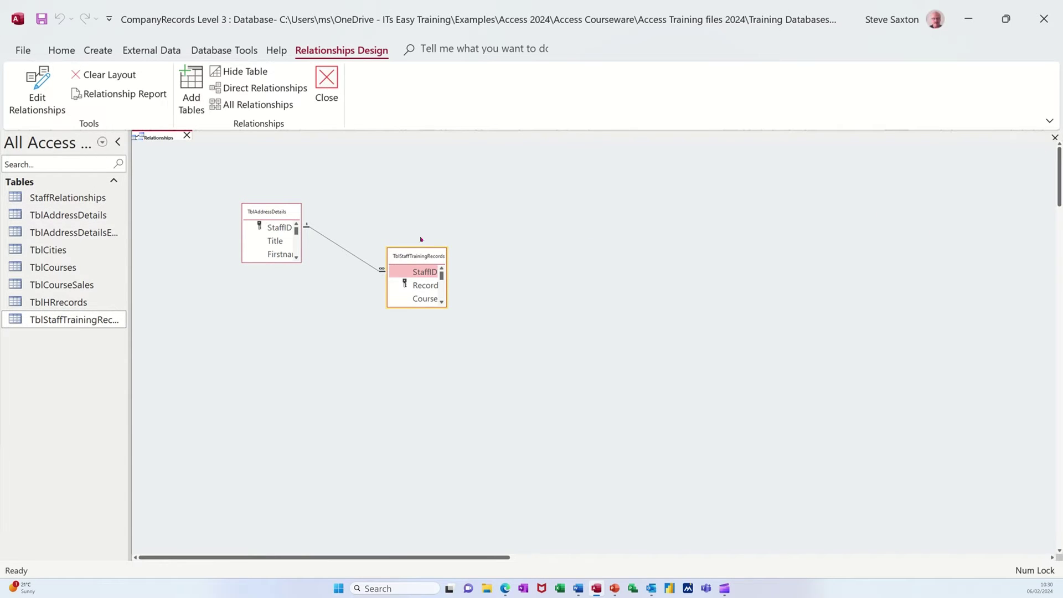
left_click_drag(447, 310, 533, 424)
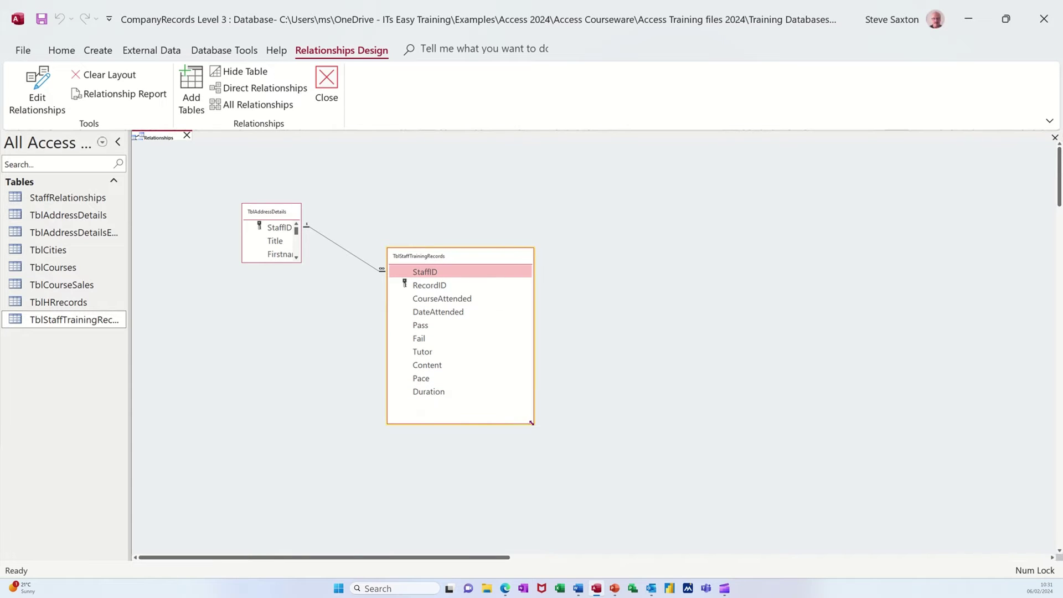
left_click_drag(297, 263, 335, 359)
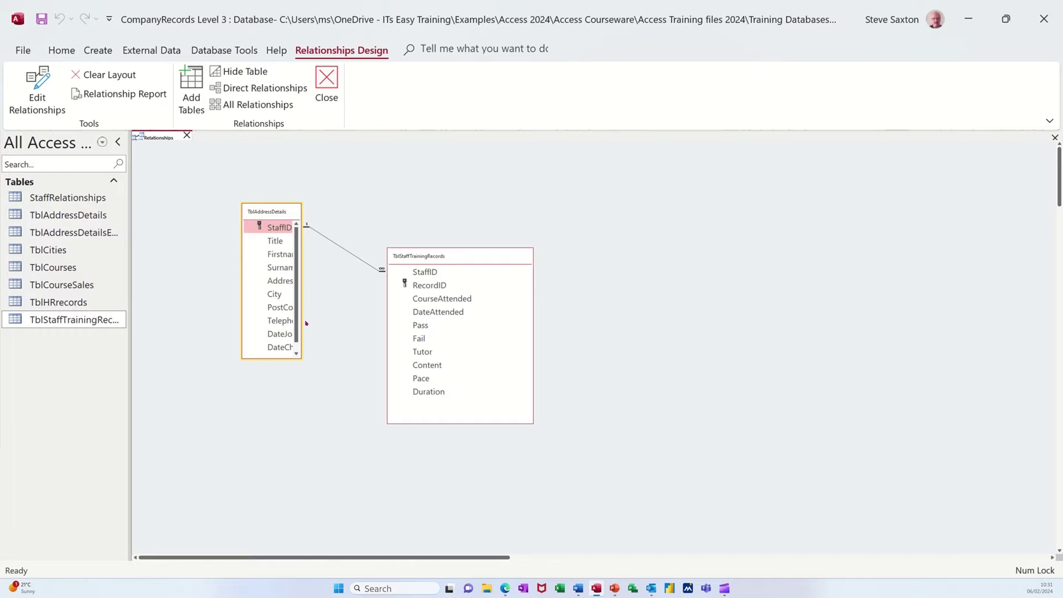
left_click_drag(302, 322, 350, 324)
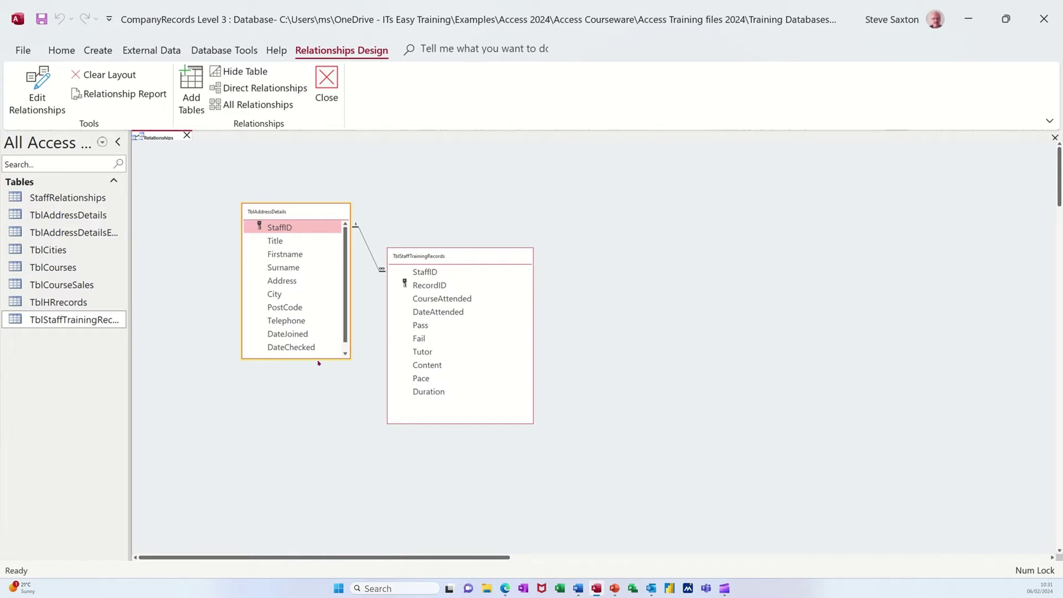
left_click_drag(317, 358, 319, 387)
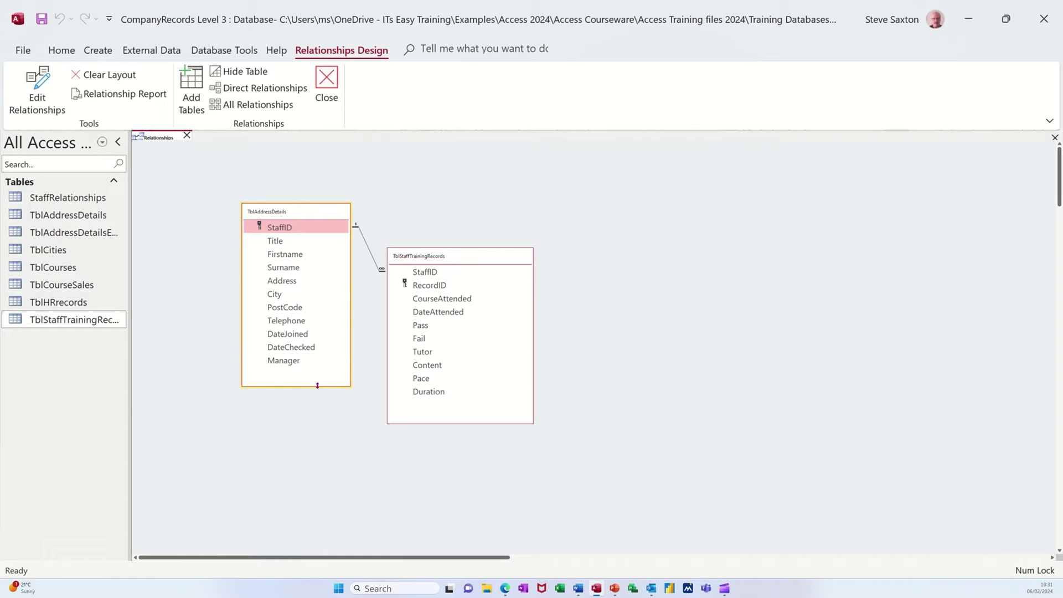
Inspect the existing StaffID relationship, then delete it and confirm Yes.
double_click(366, 242)
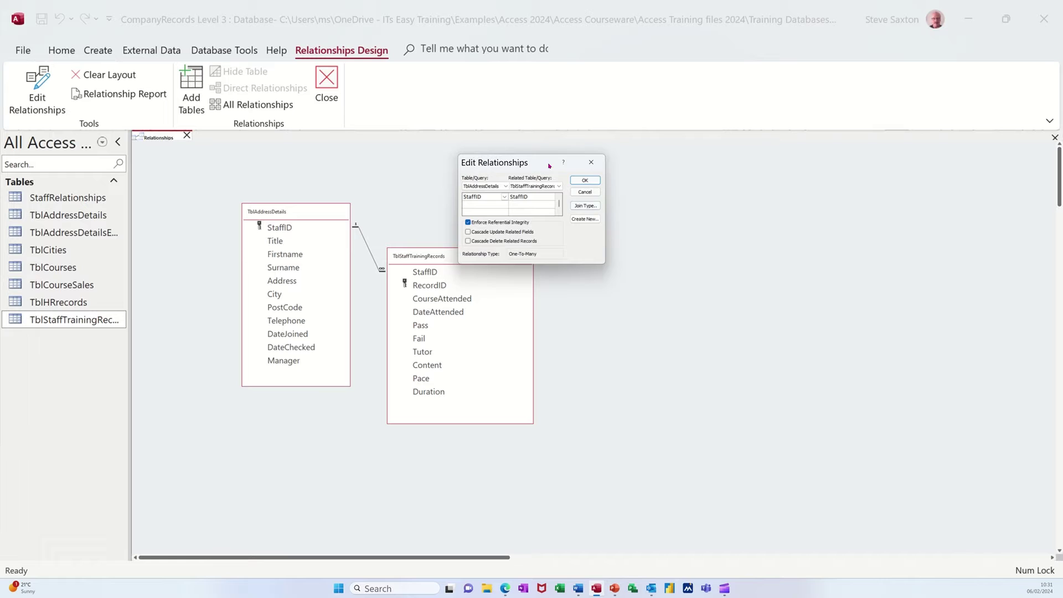
left_click(580, 193)
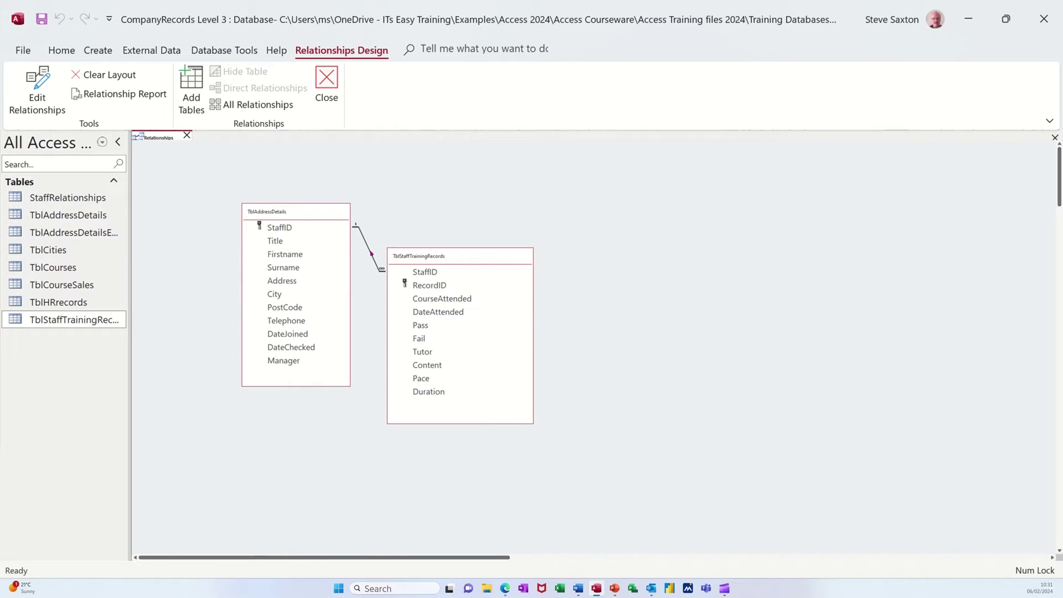
key("Delete")
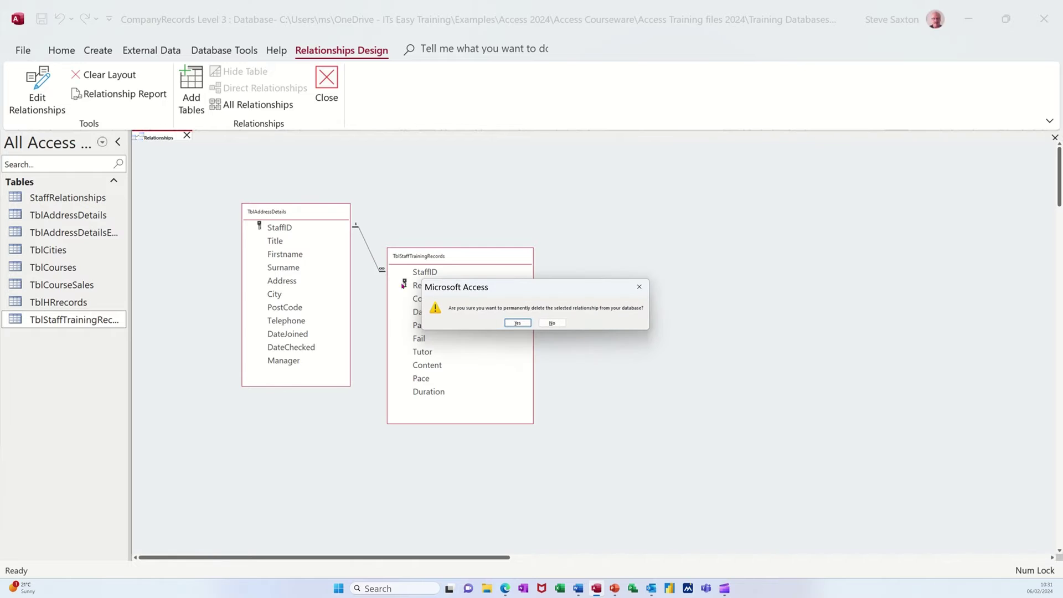
left_click(517, 323)
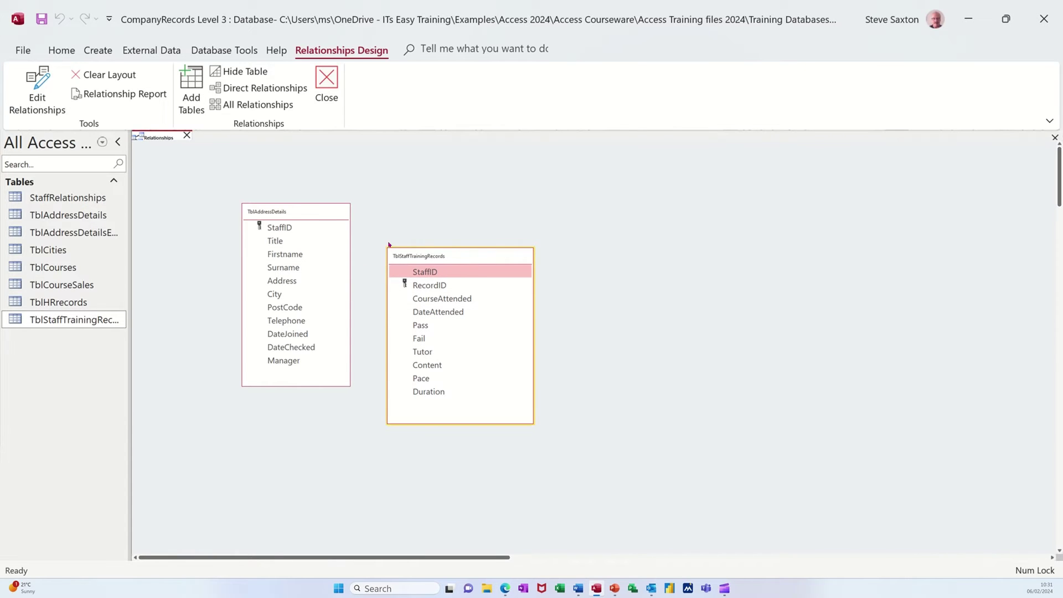
Link StaffID in TblAddressDetails to StaffID in TblStaffTrainingRecords with Enforce Referential Integrity ticked.
left_click(278, 228)
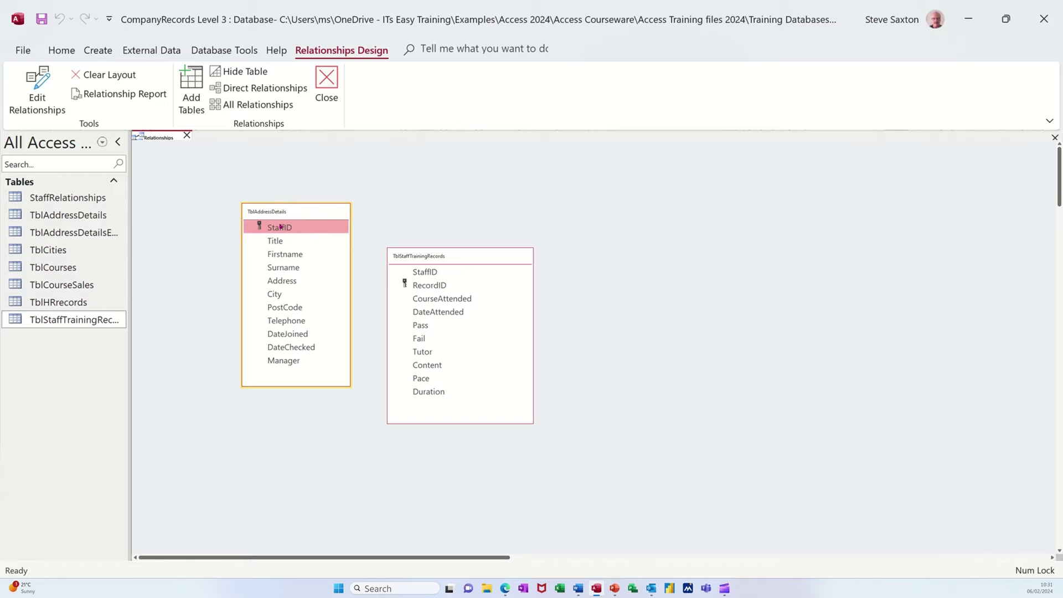
left_click_drag(281, 226, 425, 271)
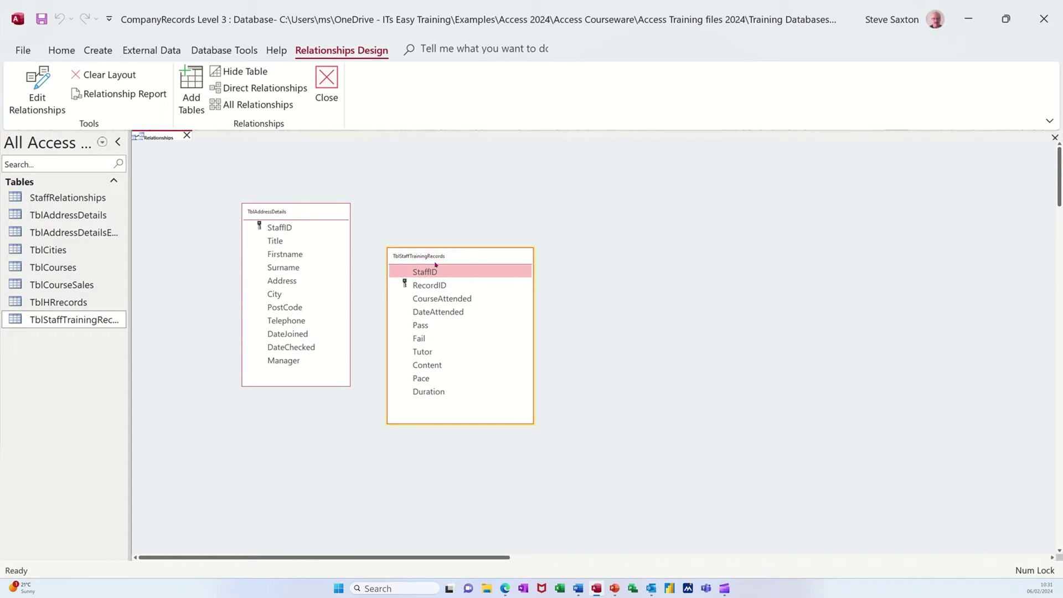
left_click(425, 271)
left_click_drag(278, 229, 427, 273)
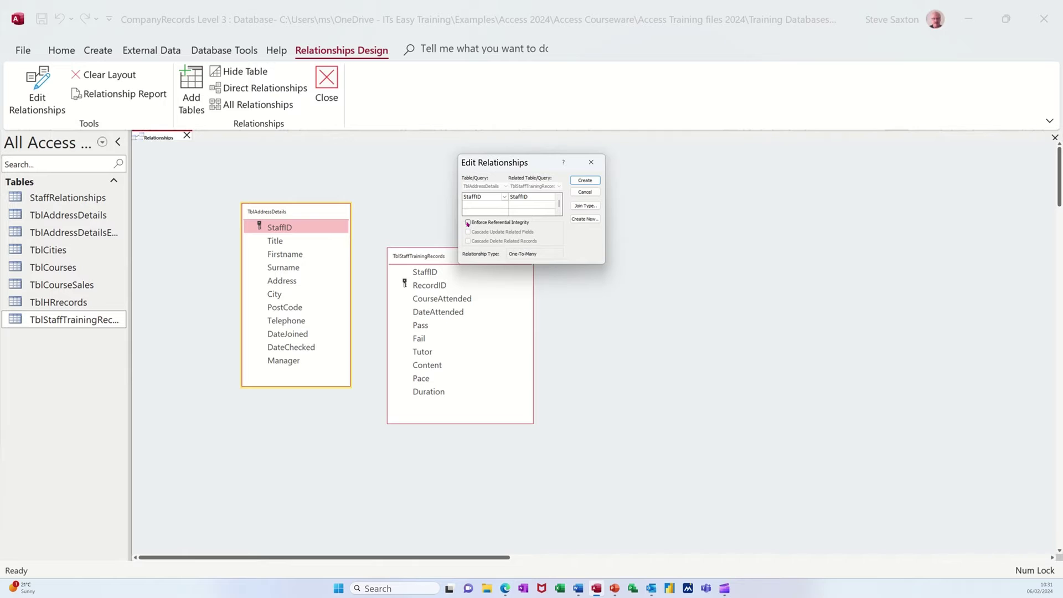
left_click(468, 223)
Keep join type 1 (matching rows only), create the StaffID relationship, and close Relationships.
left_click(577, 207)
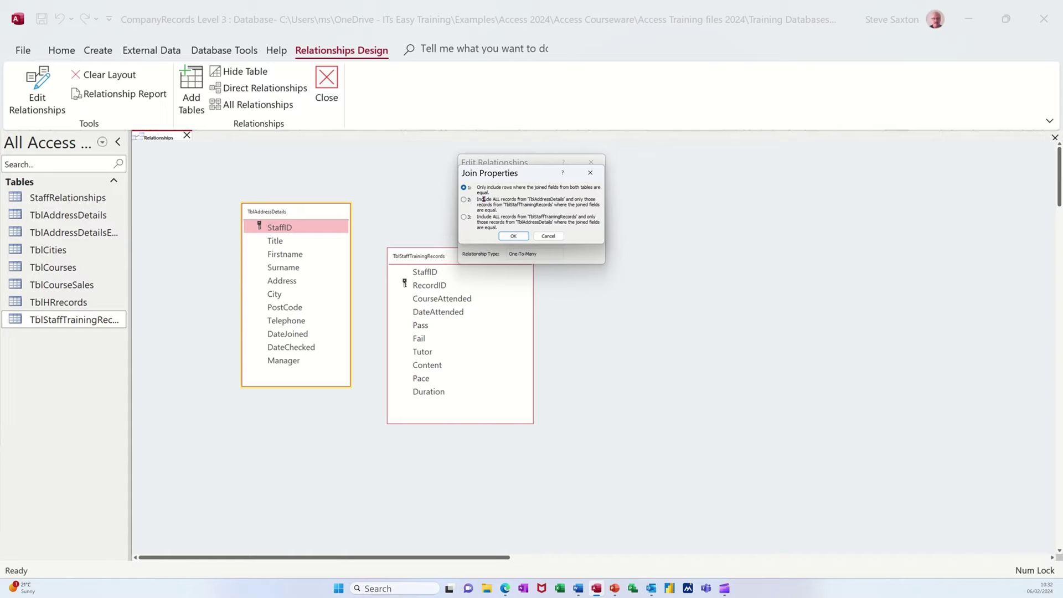
left_click(513, 236)
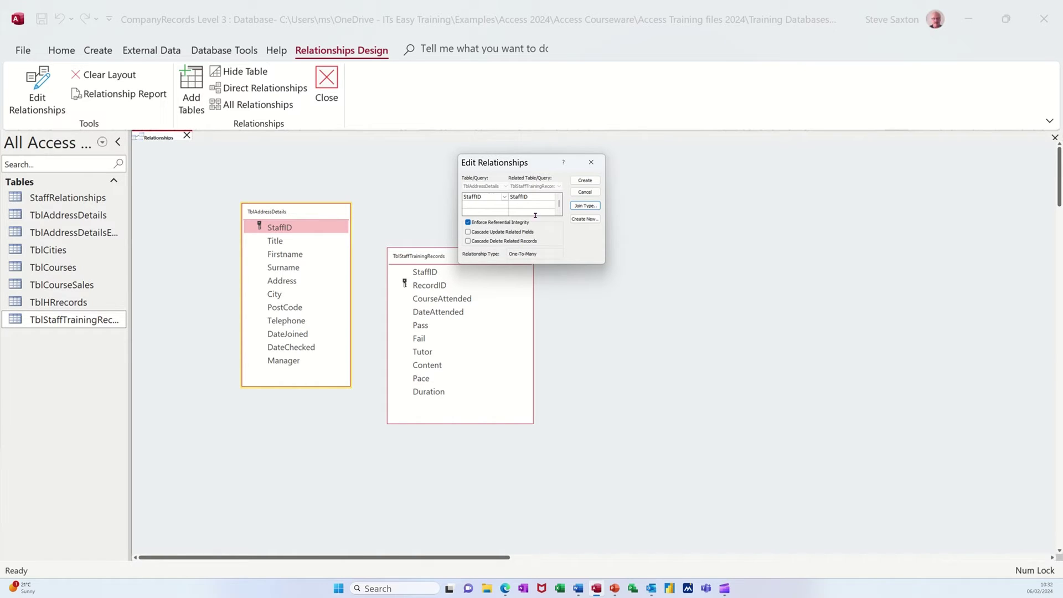
left_click(585, 181)
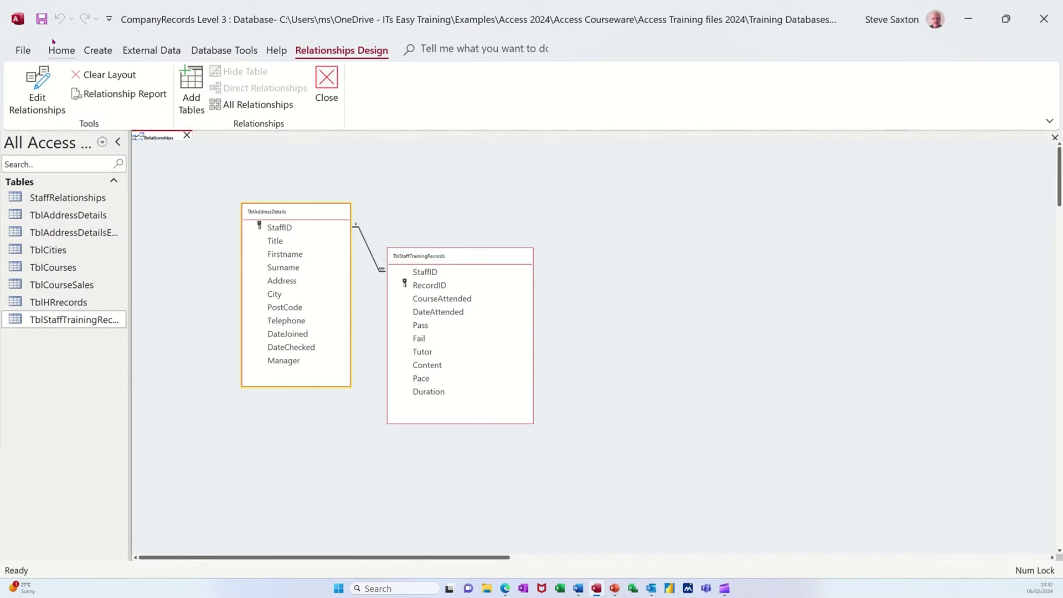
left_click(40, 21)
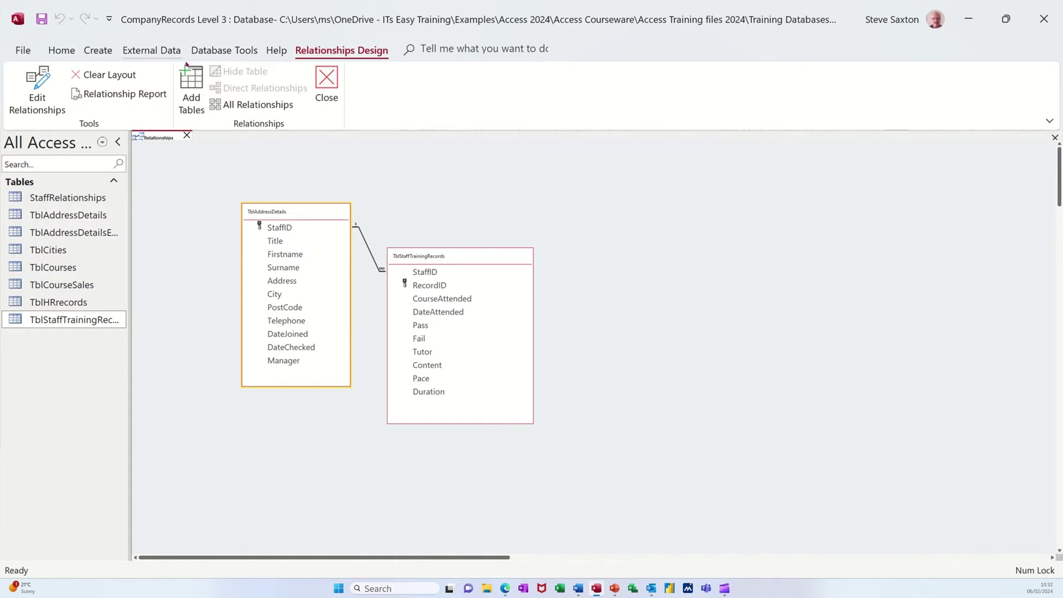
Start a new query design with TblAddressDetails and TblStaffTrainingRecords, enlarging both field lists.
left_click(326, 83)
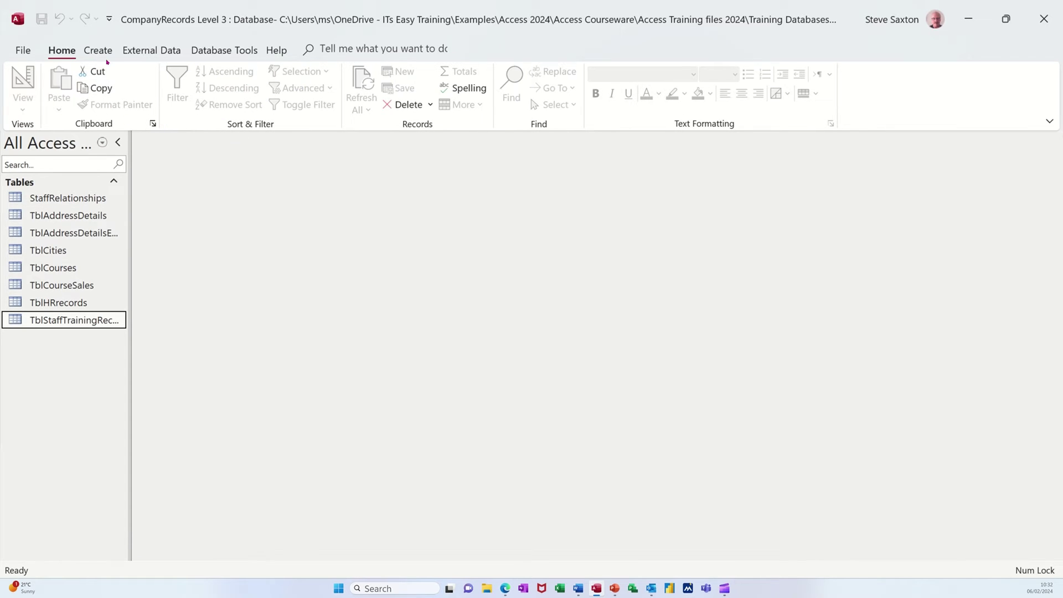
left_click(98, 50)
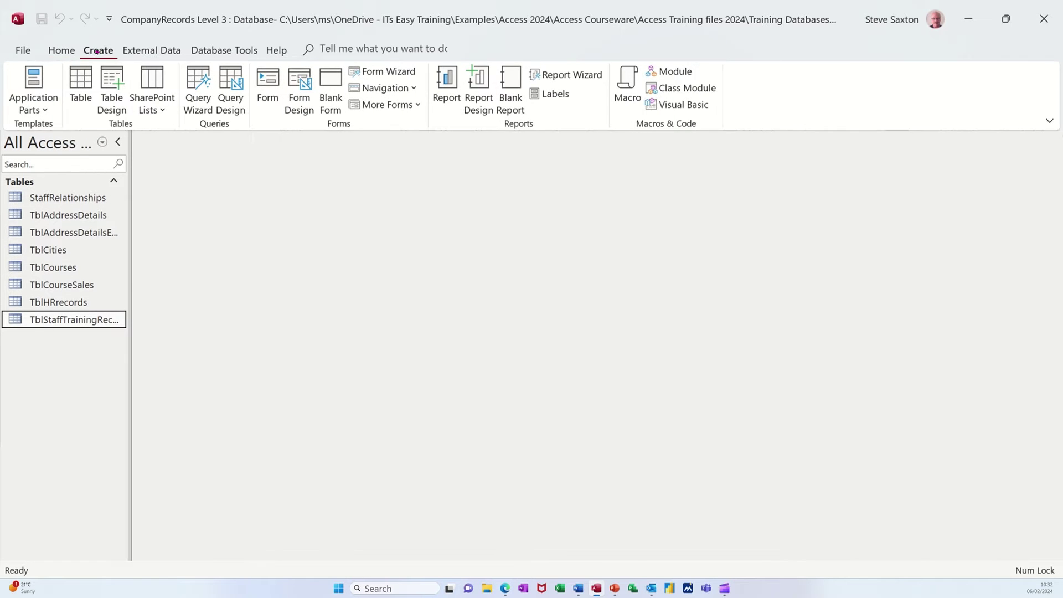
left_click(231, 83)
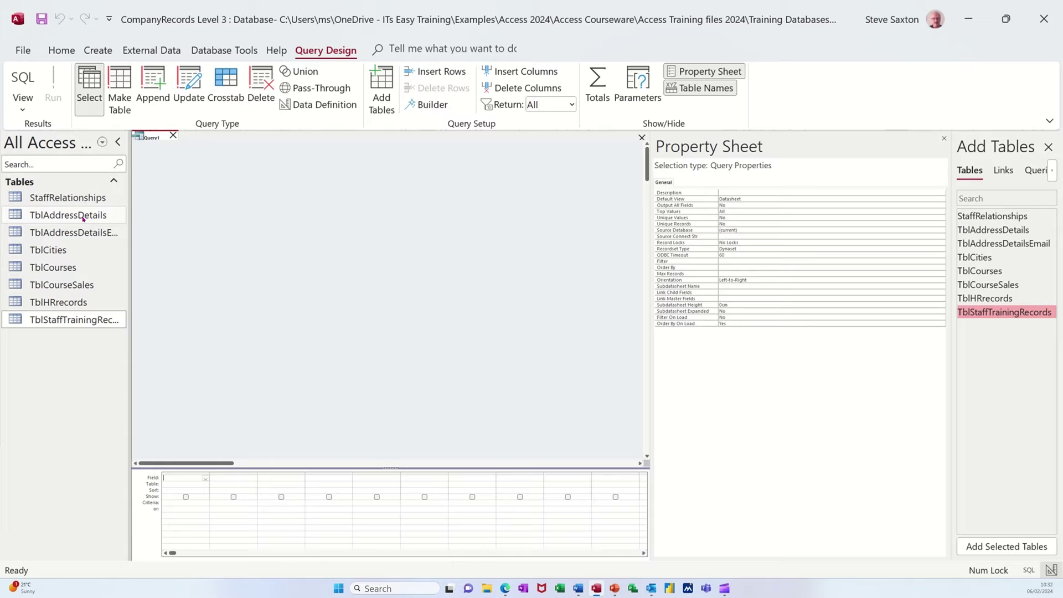
left_click_drag(77, 216, 365, 229)
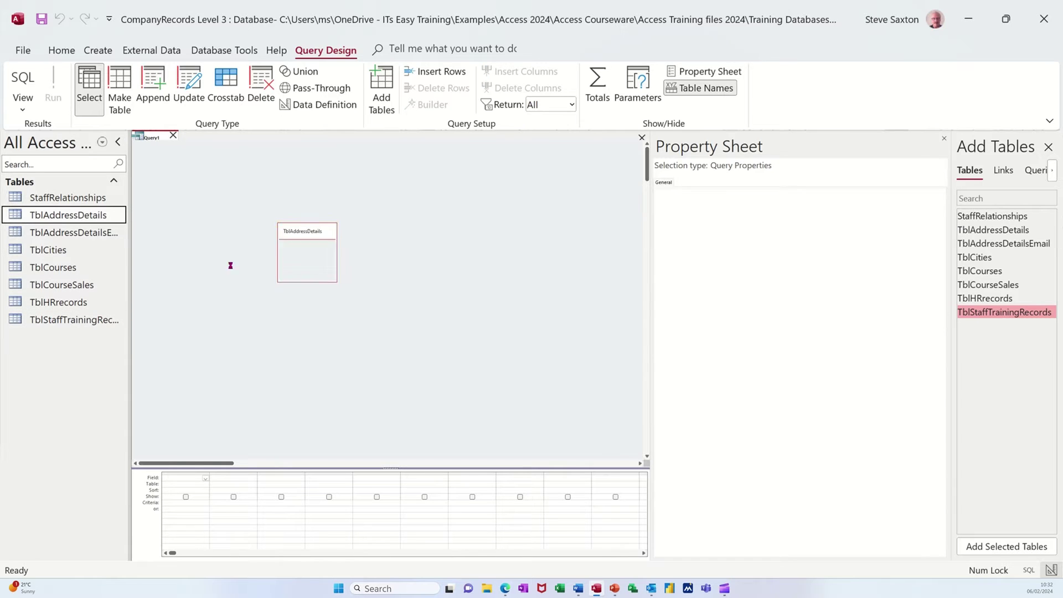
left_click_drag(75, 320, 435, 287)
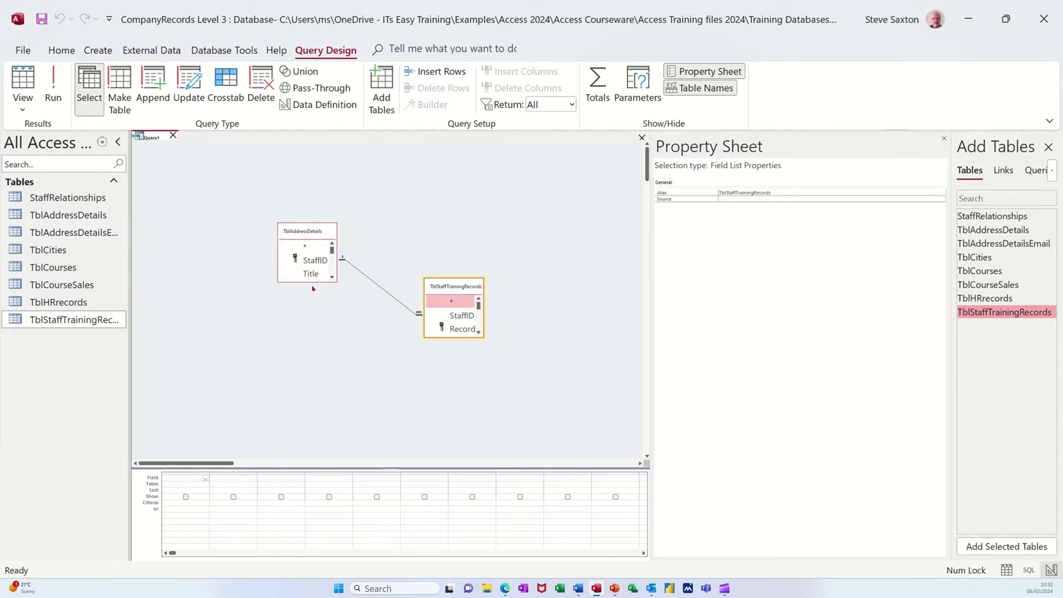
left_click_drag(314, 282, 351, 414)
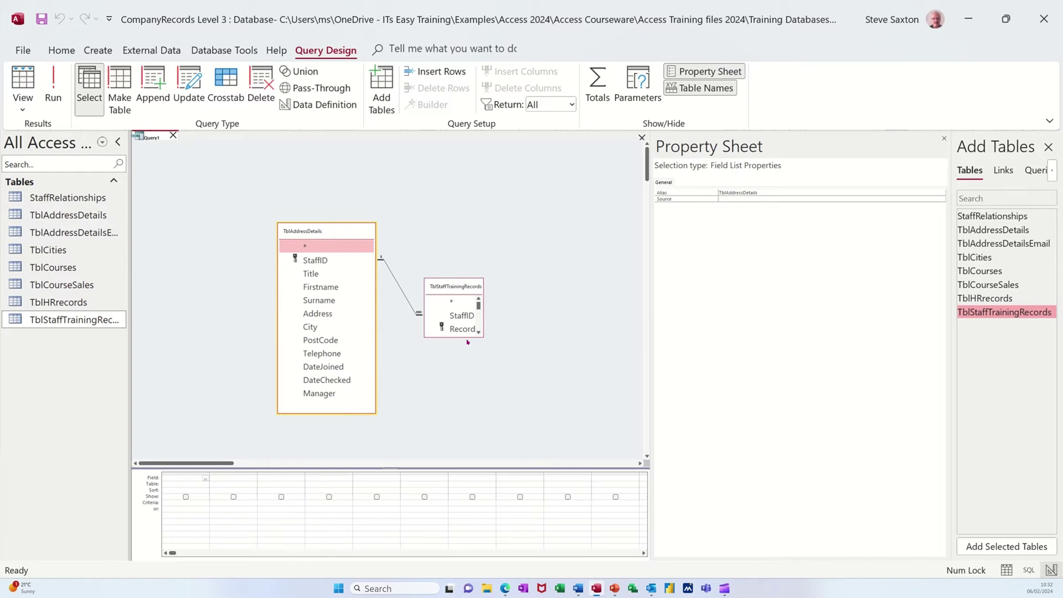
left_click_drag(468, 337, 505, 436)
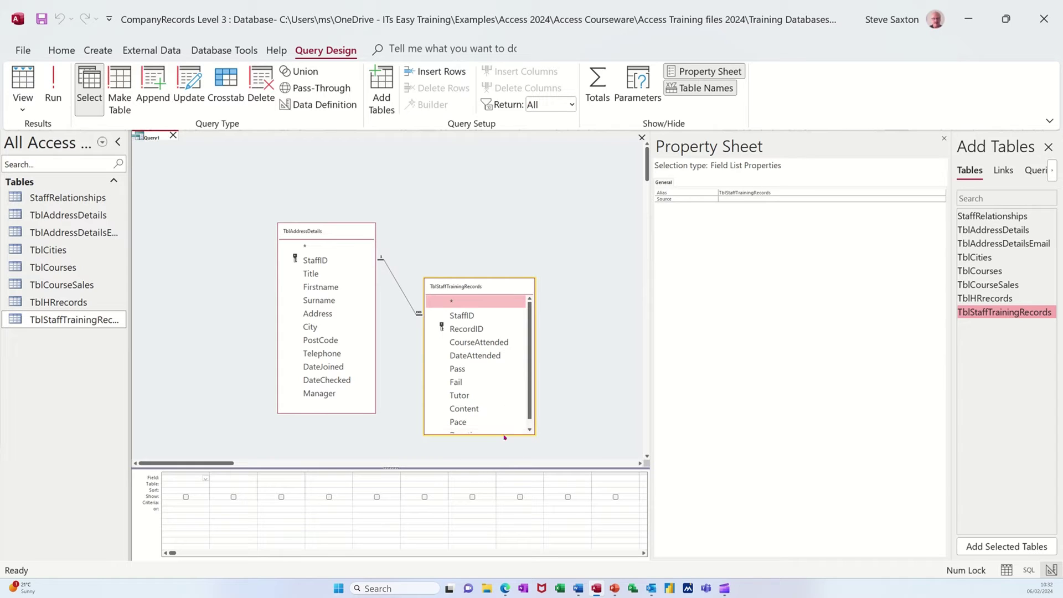
left_click_drag(503, 437, 505, 452)
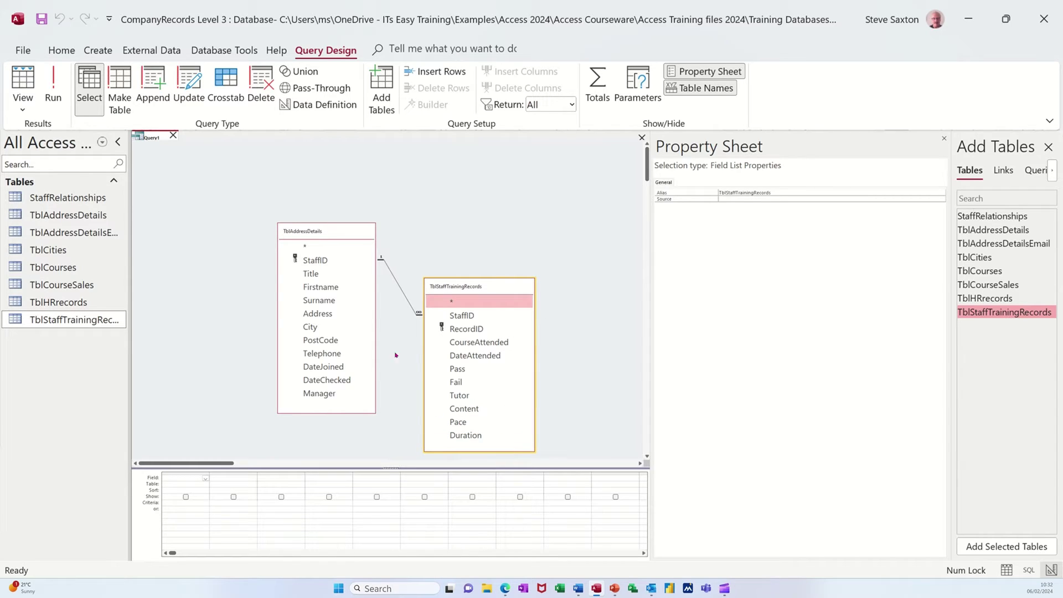
Add Title, Firstname, Surname, CourseAttended and DateAttended to the query grid.
double_click(312, 273)
double_click(318, 287)
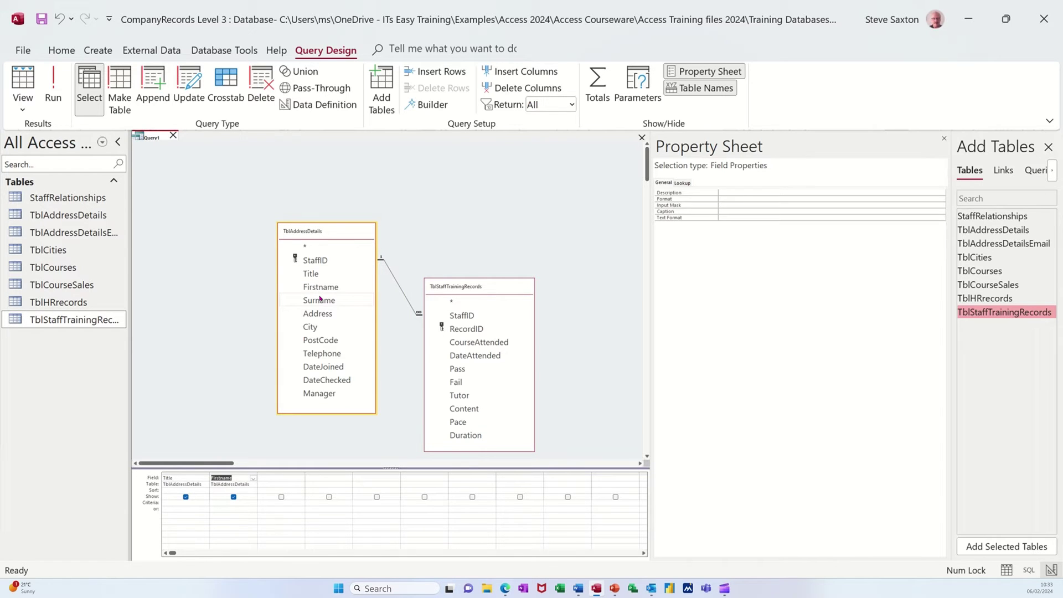
double_click(318, 300)
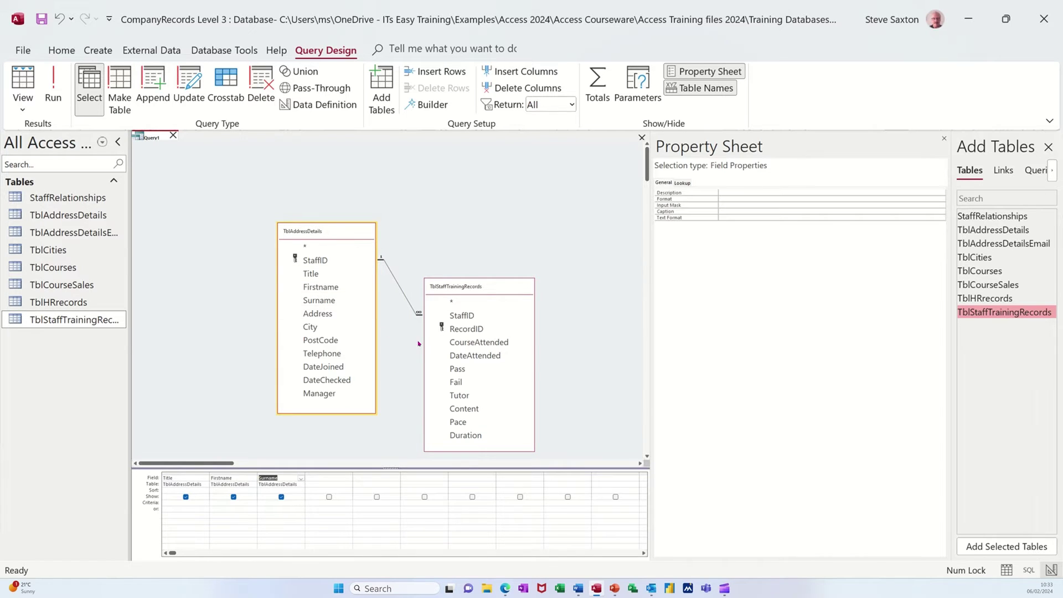
double_click(458, 343)
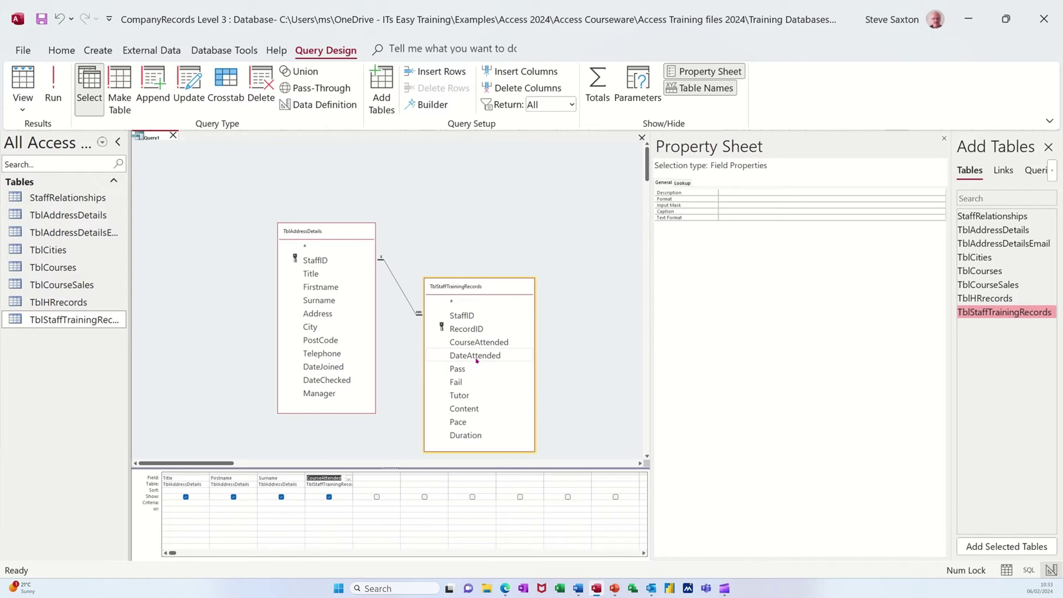
double_click(467, 357)
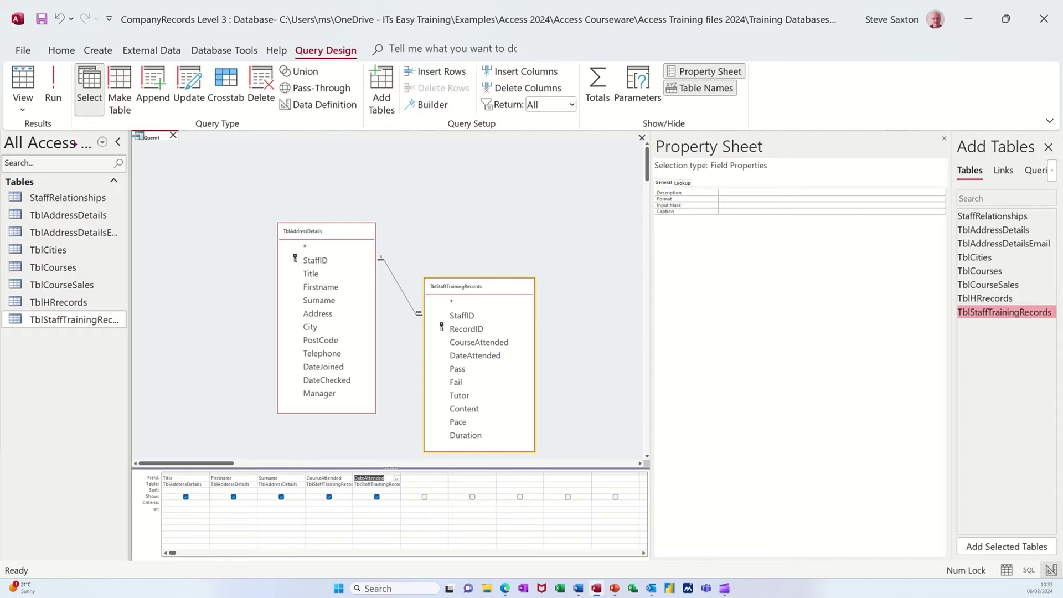
left_click(53, 83)
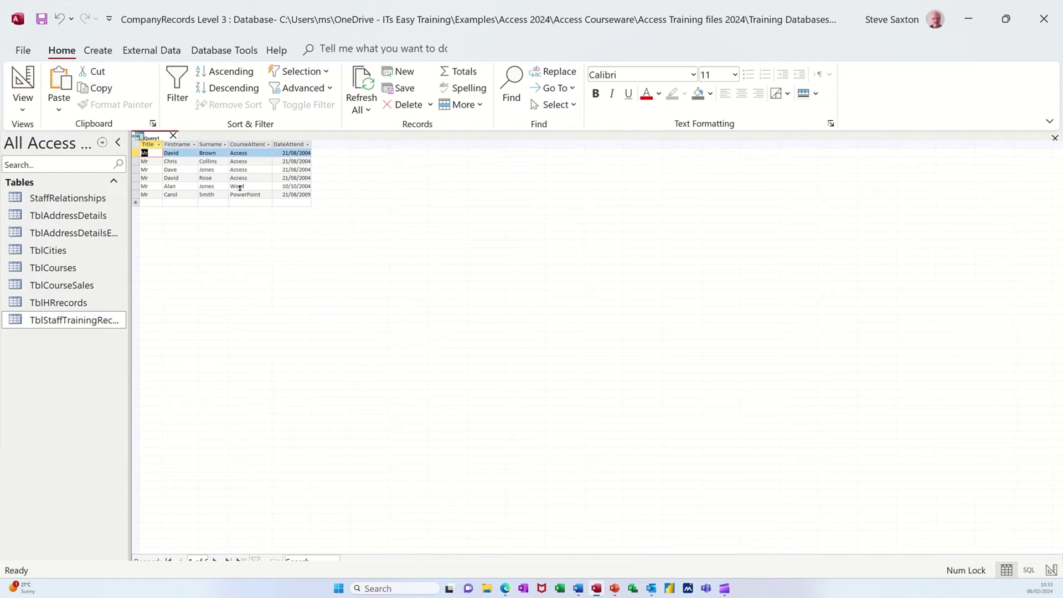
left_click(23, 78)
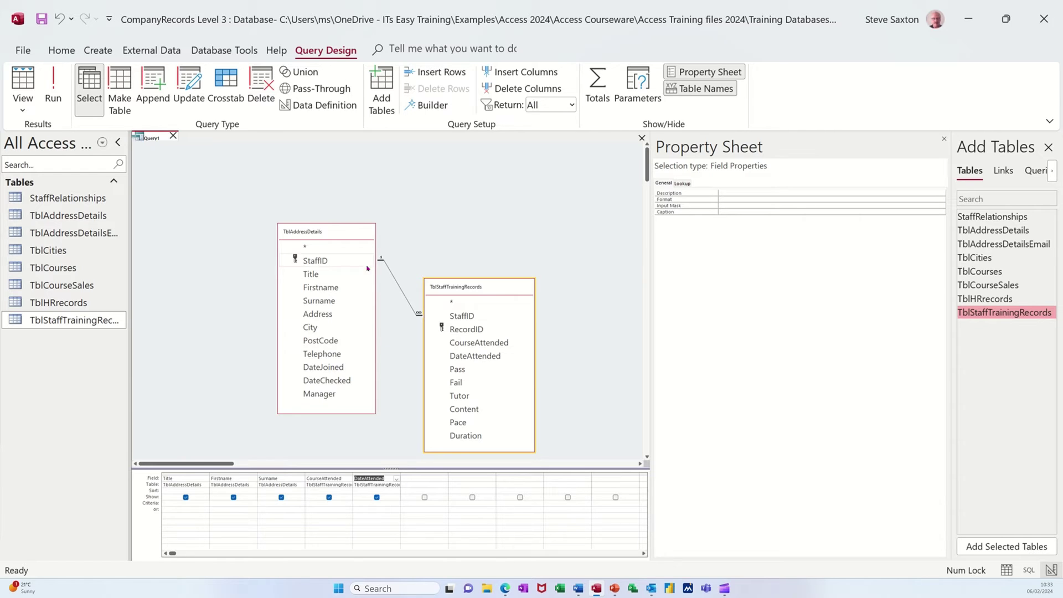
Change the join to option 2, including all TblAddressDetails records.
double_click(403, 294)
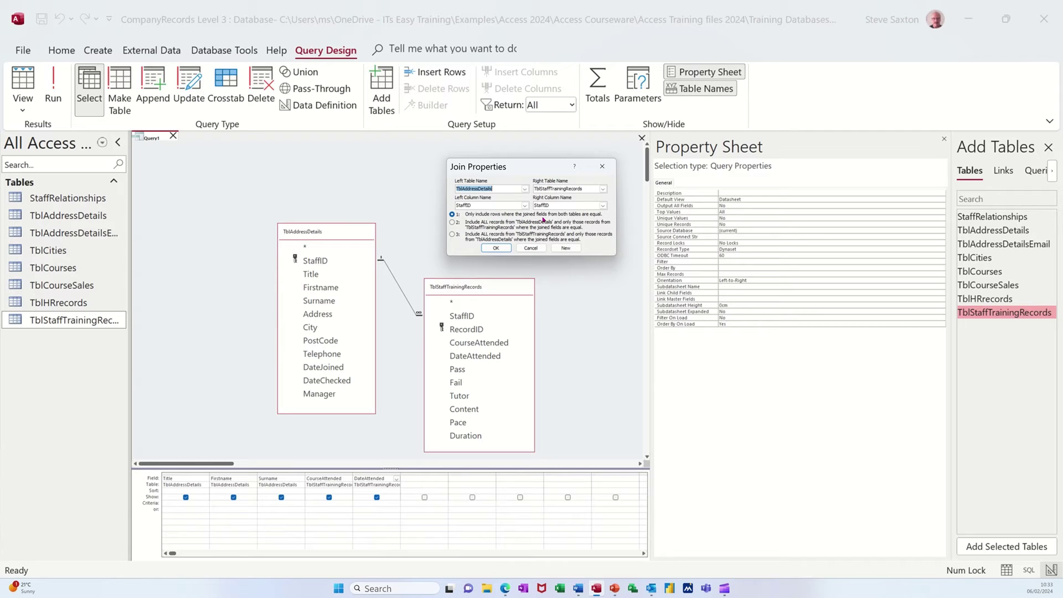
left_click(514, 225)
left_click(493, 248)
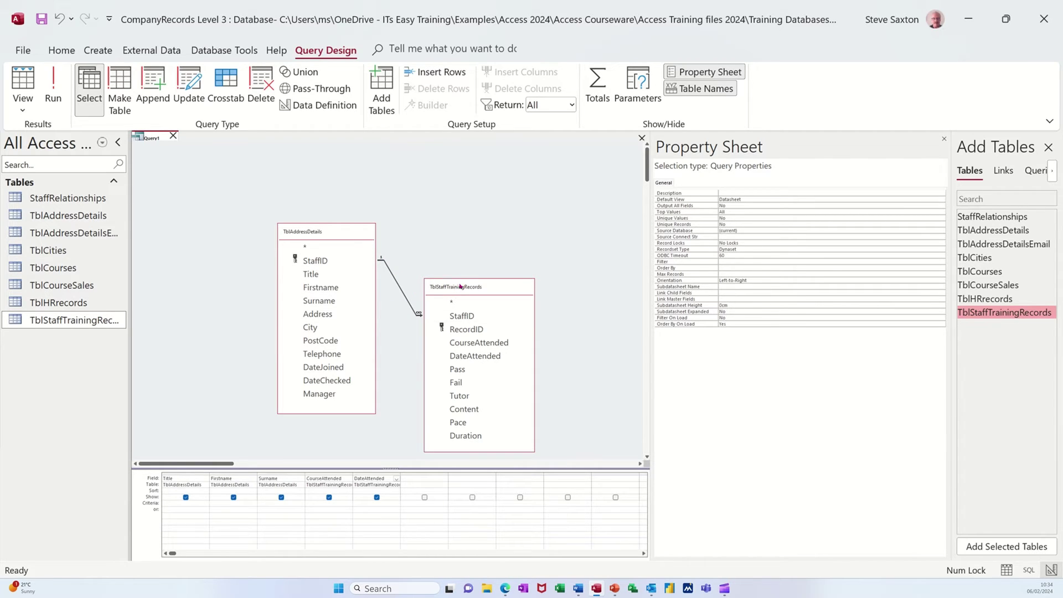
left_click_drag(461, 287, 475, 267)
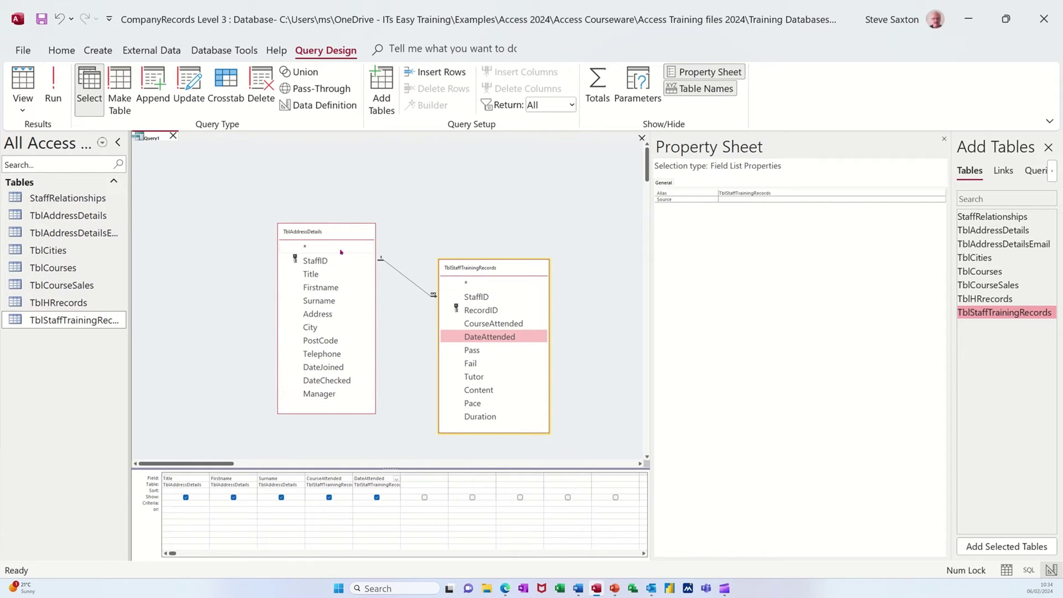
left_click(326, 367)
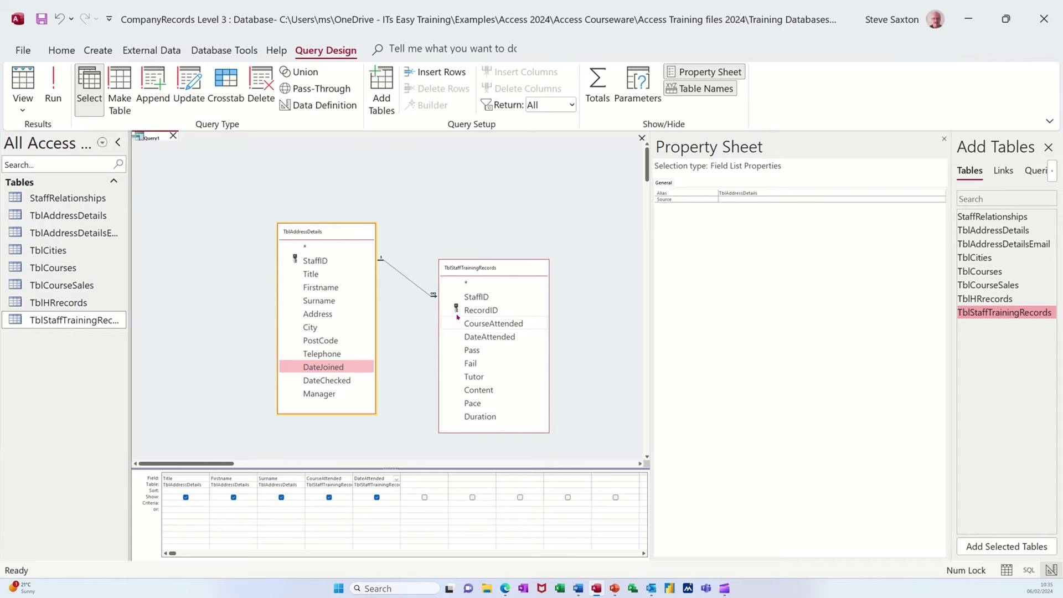
Verify the join type and run the query, returning 16 rows including staff without courses.
left_click(414, 284)
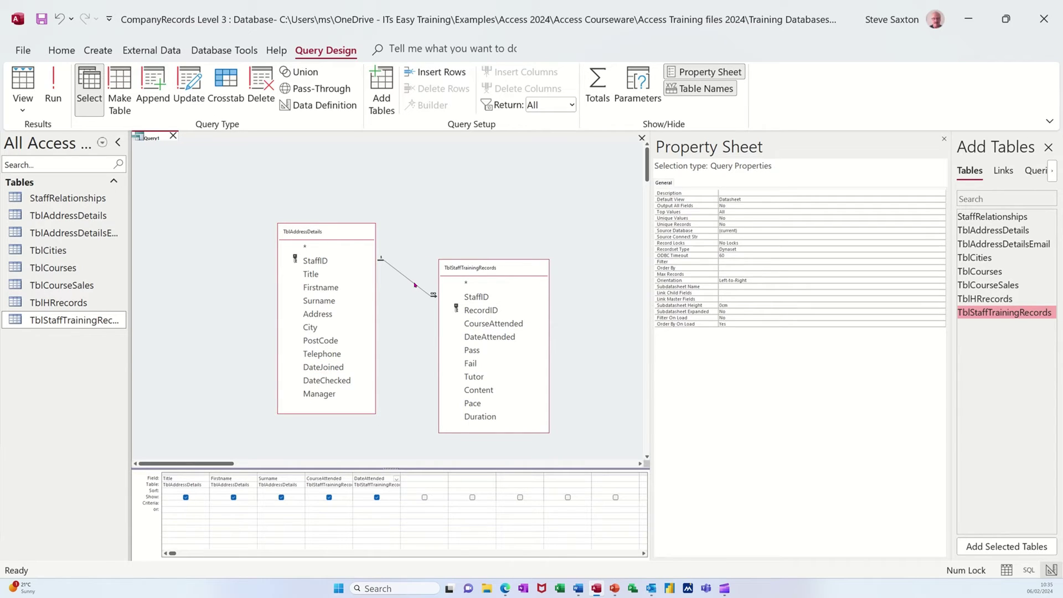
double_click(415, 285)
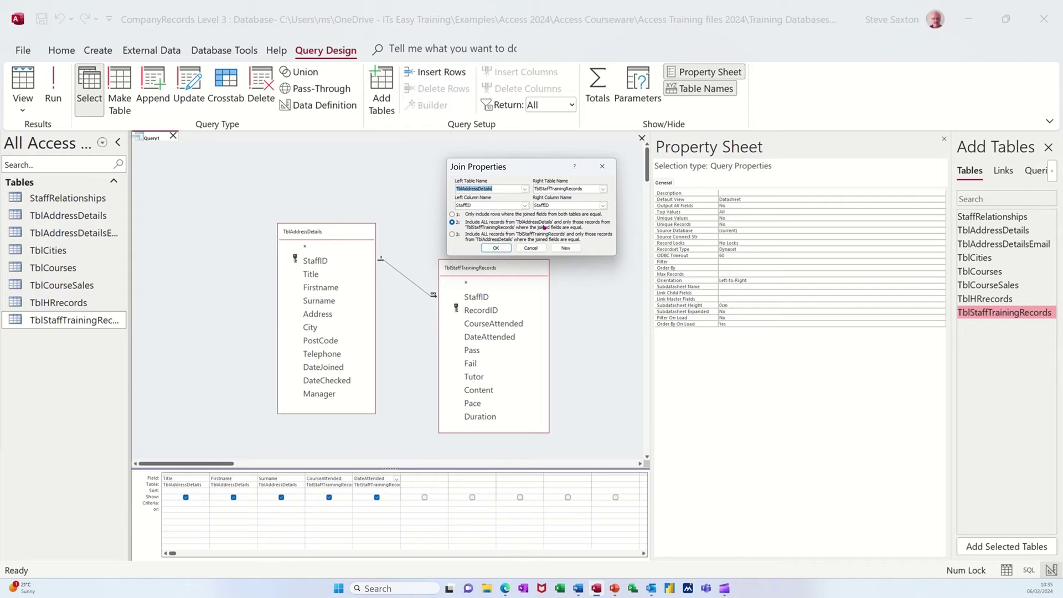
left_click(496, 247)
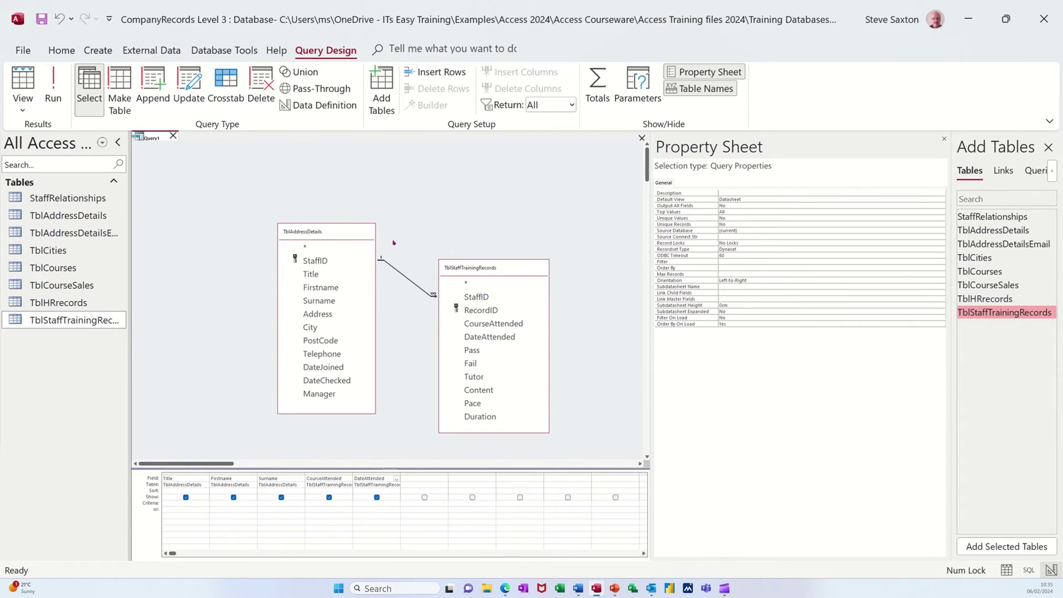
left_click(53, 83)
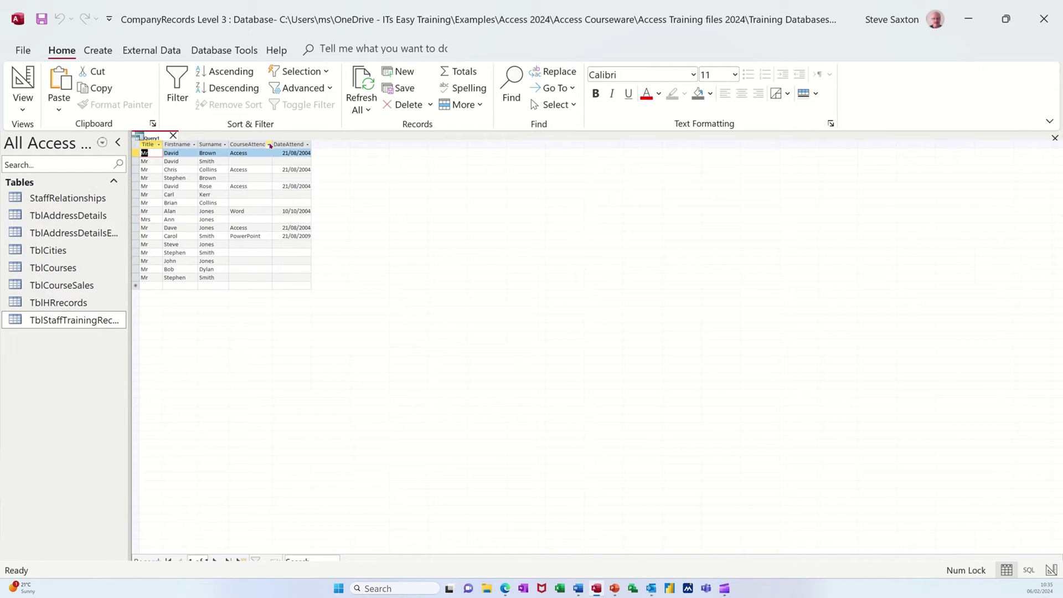
Sort the results Z to A on CourseAttended, then switch back to Design view.
left_click(270, 145)
left_click(302, 175)
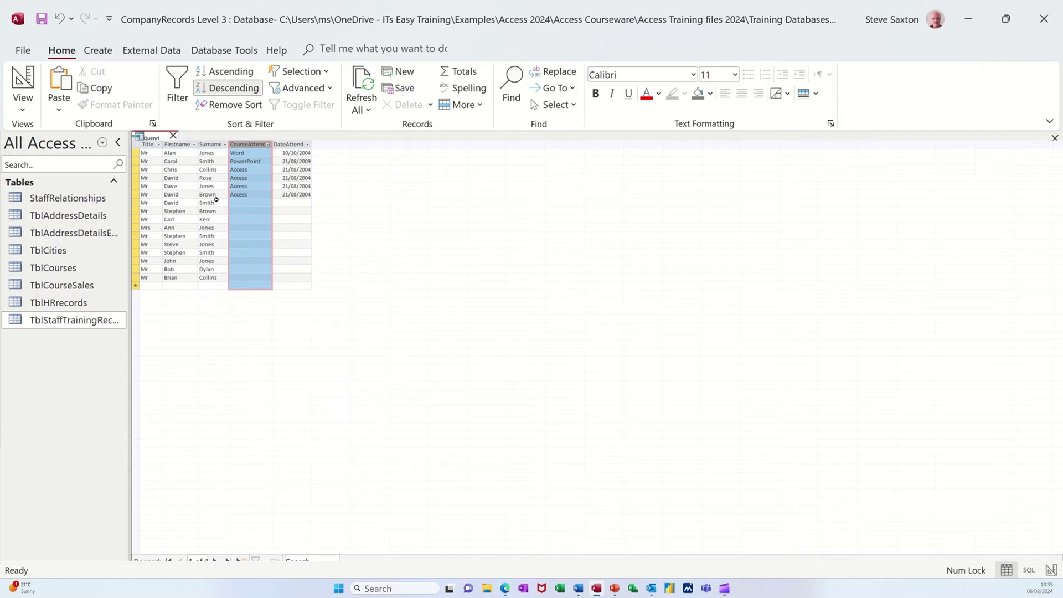
left_click(23, 81)
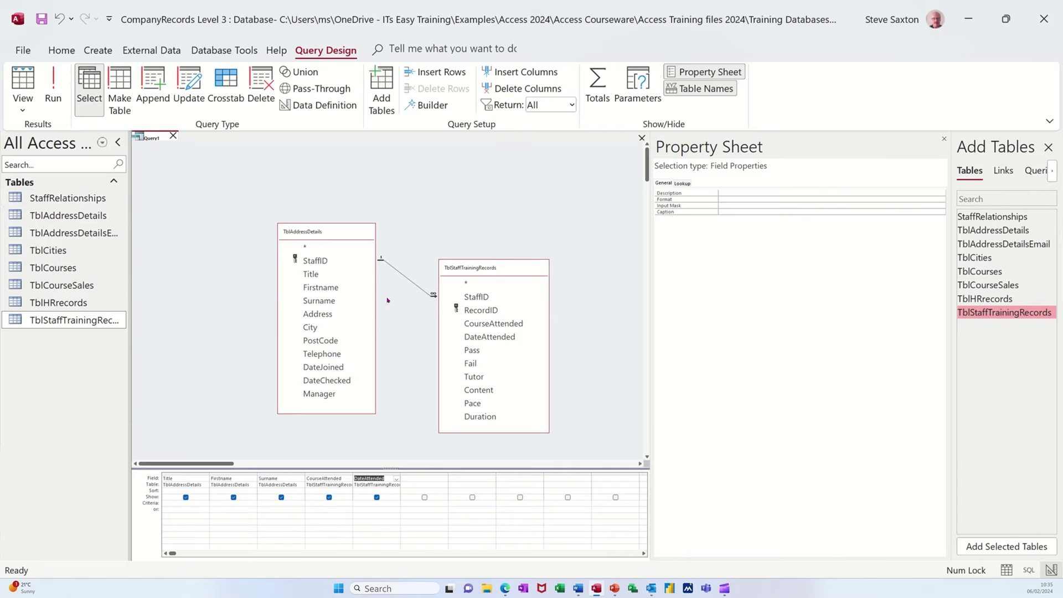
Switch the join to option 3 (all TblStaffTrainingRecords records), run it, then return to Design view.
double_click(412, 283)
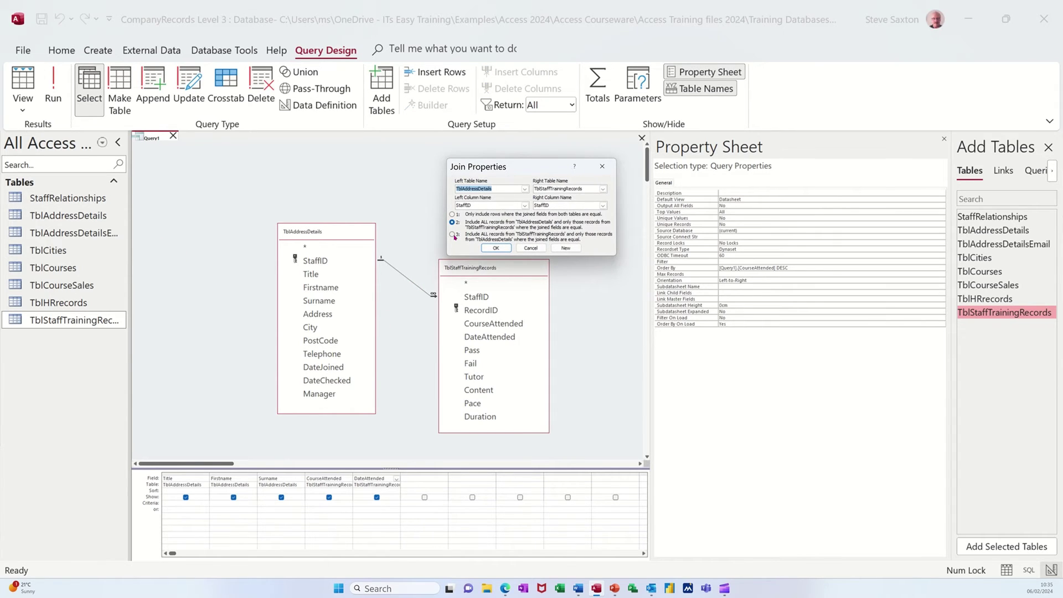
left_click(453, 234)
left_click(496, 248)
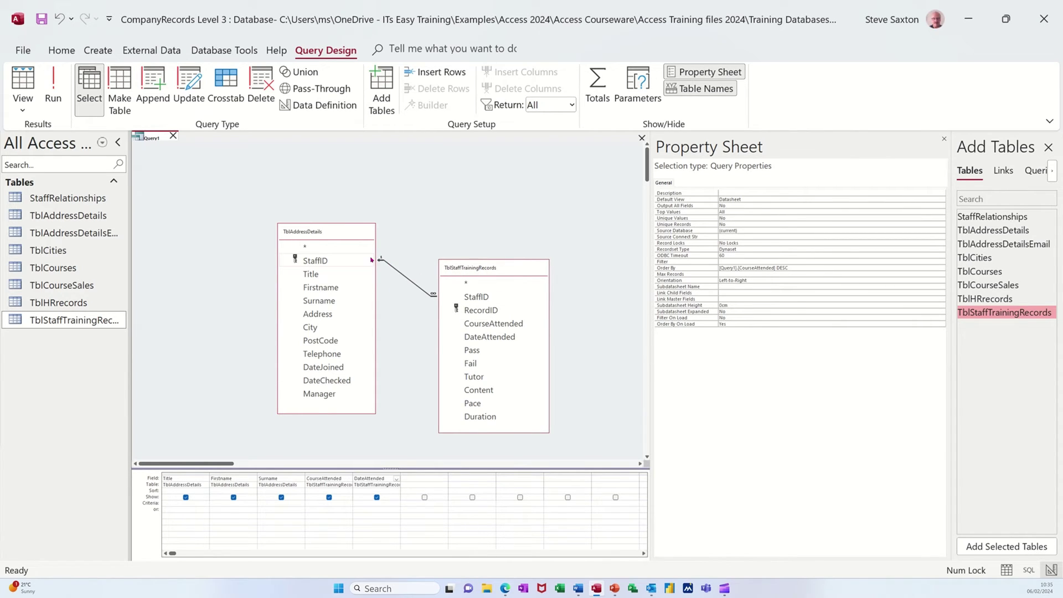
left_click(53, 84)
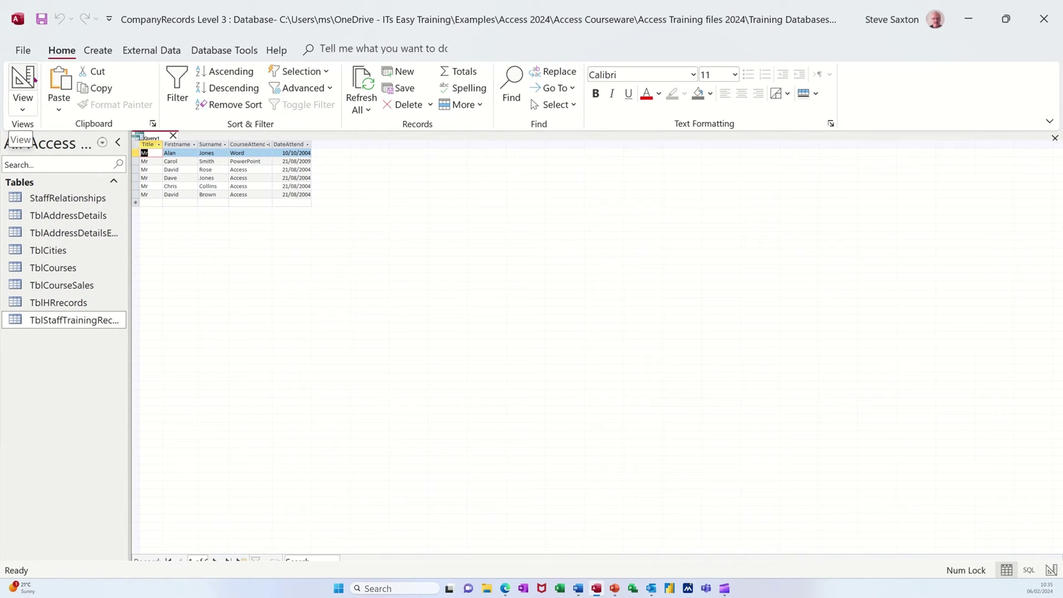
left_click(23, 79)
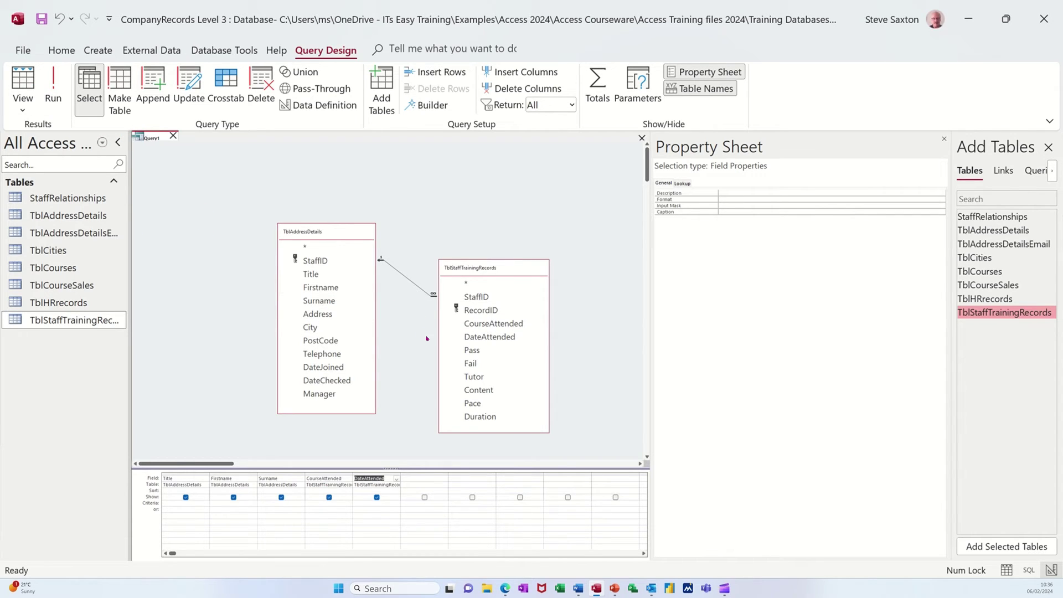
Set the query join back to option 1, matching rows only.
double_click(409, 282)
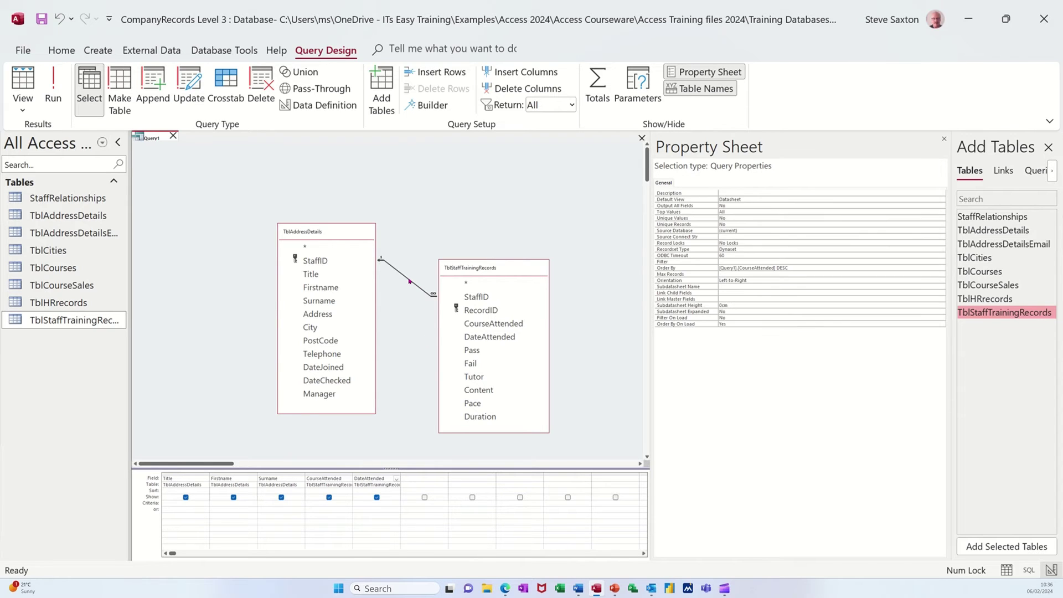
left_click(451, 214)
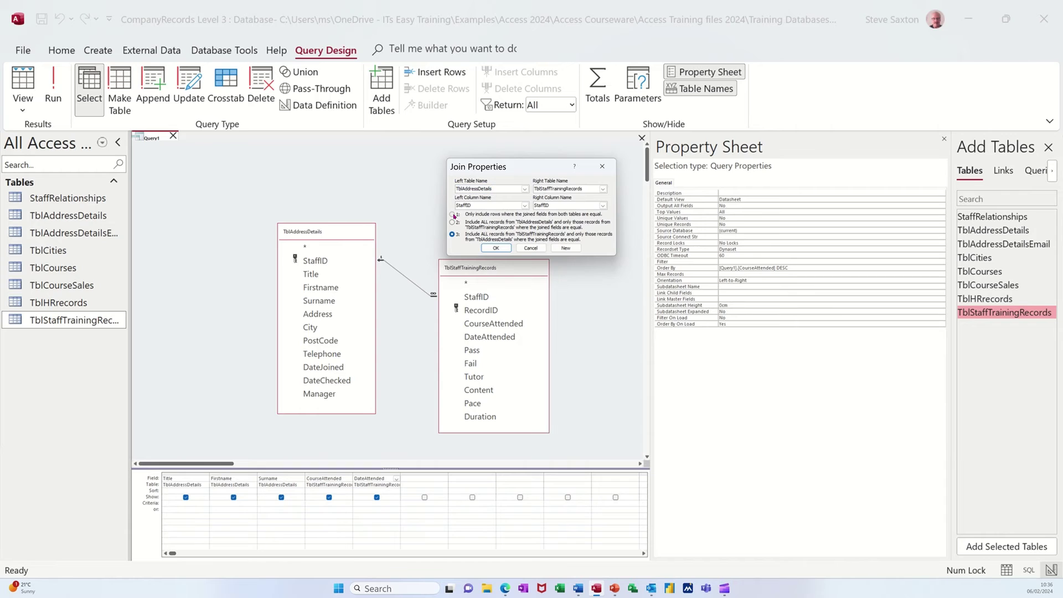
left_click(492, 249)
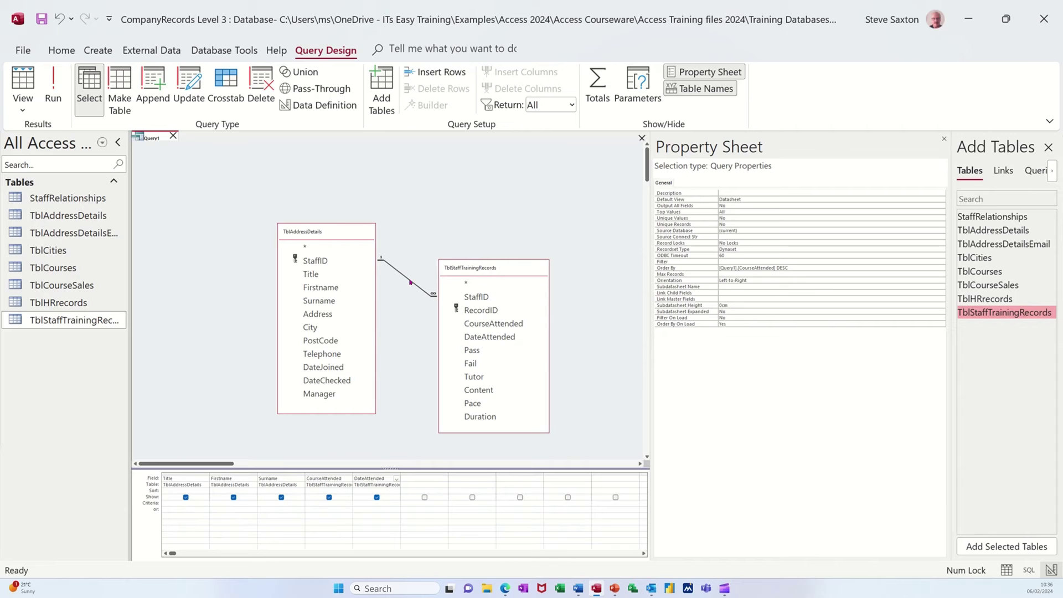
Delete the join and redraw it from StaffID in TblStaffTrainingRecords to StaffID in TblAddressDetails.
key("Delete")
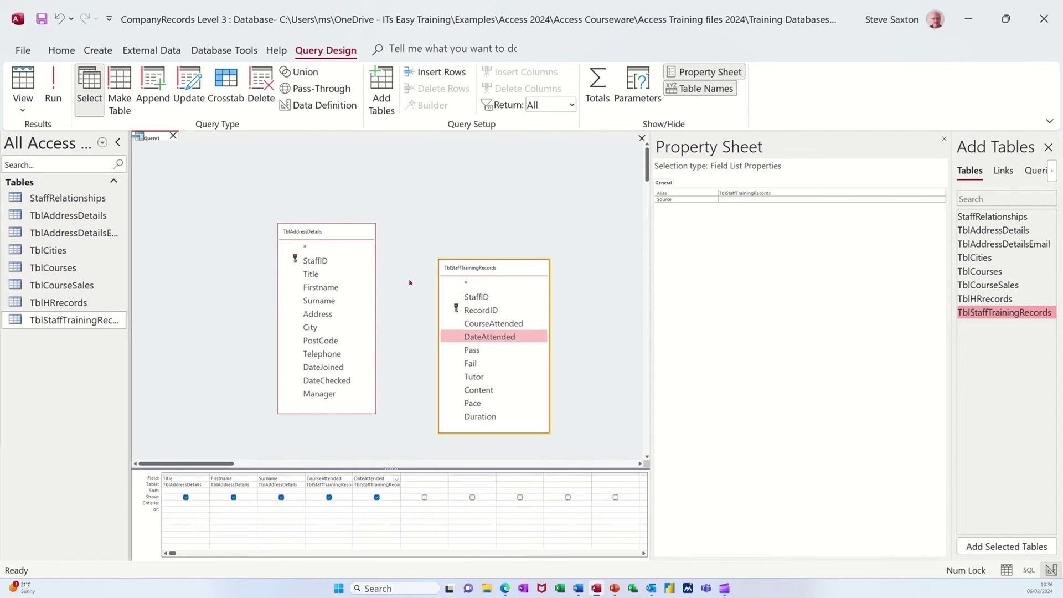
left_click(480, 297)
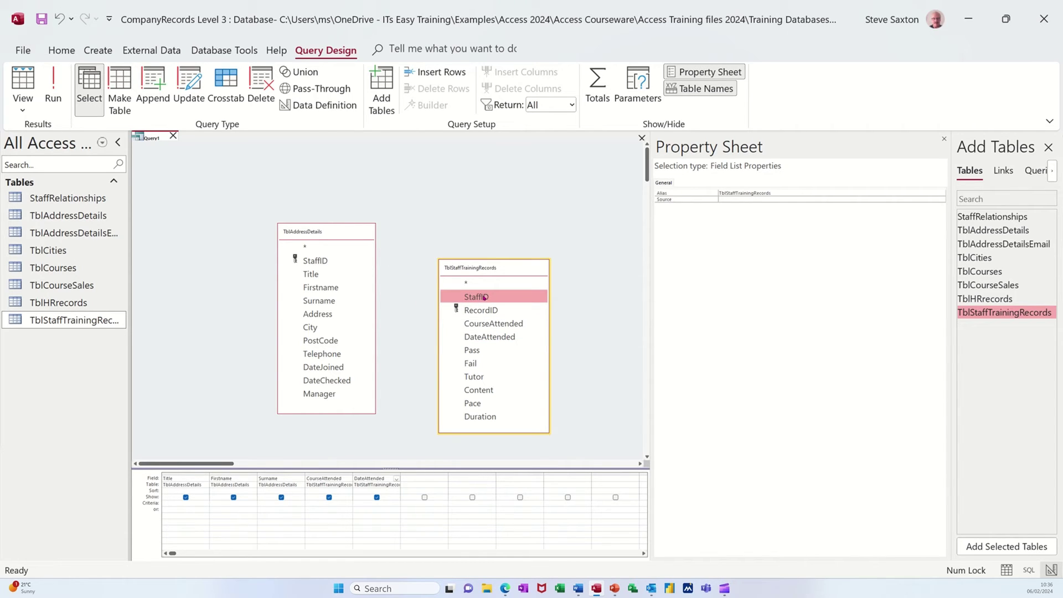
left_click_drag(484, 297, 327, 263)
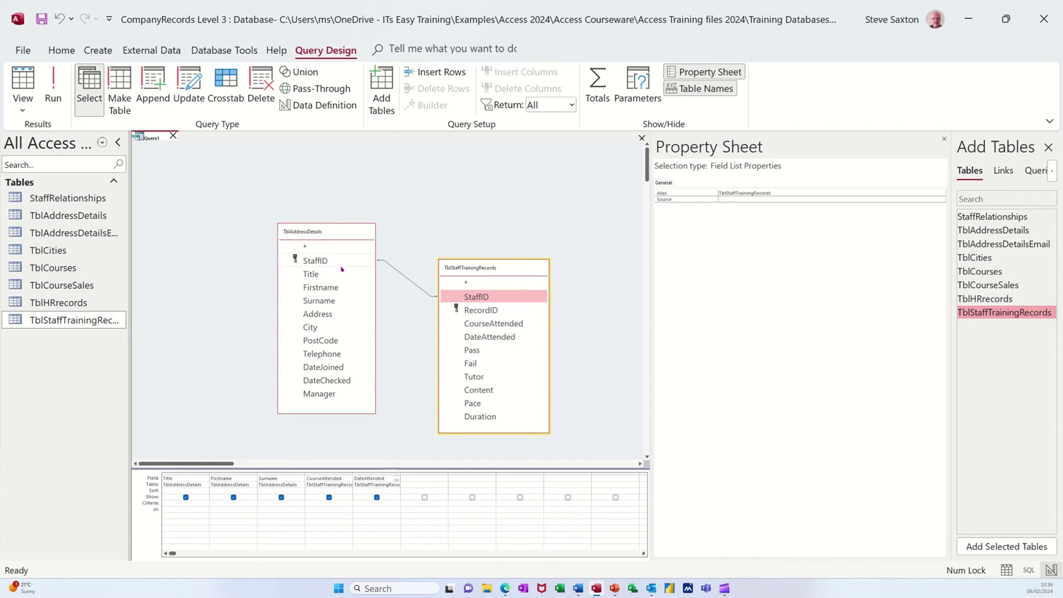
double_click(413, 286)
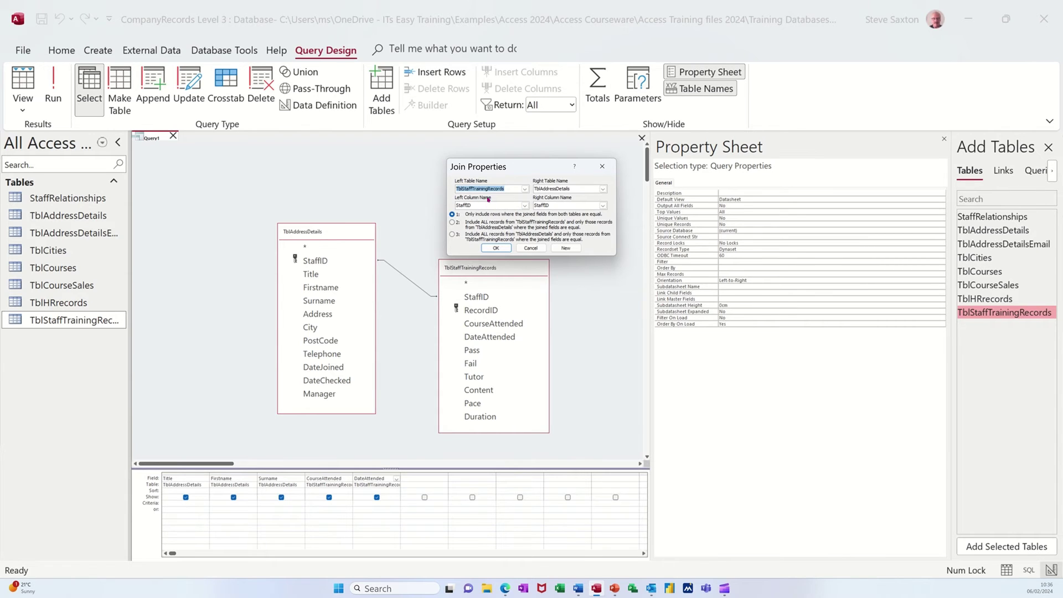
left_click(486, 275)
Accept the matching-rows join, then move TblStaffTrainingRecords right in Relationships and save the layout.
left_click(525, 250)
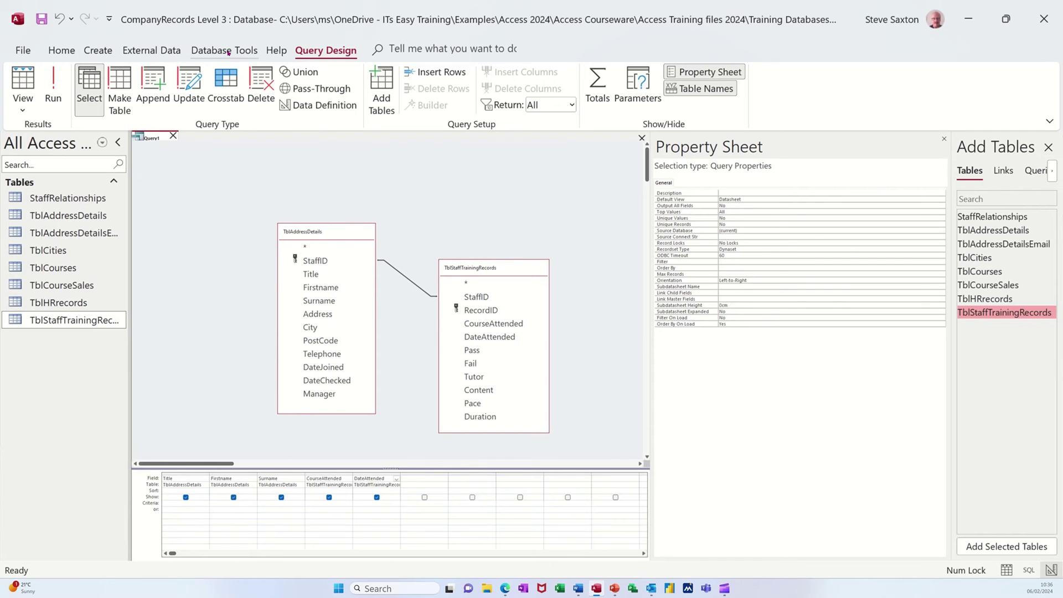
left_click(202, 51)
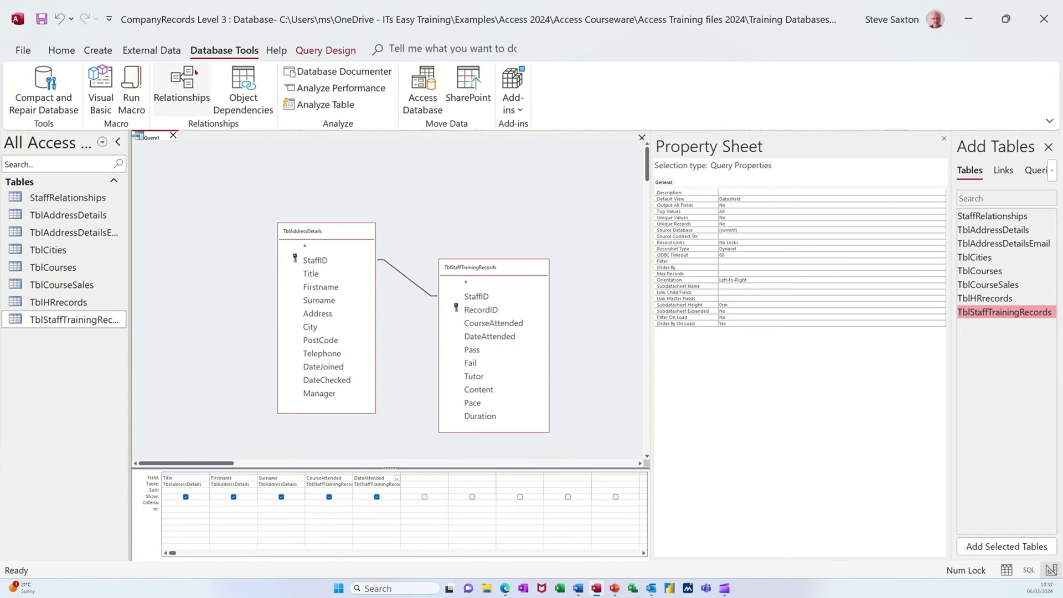
left_click(178, 76)
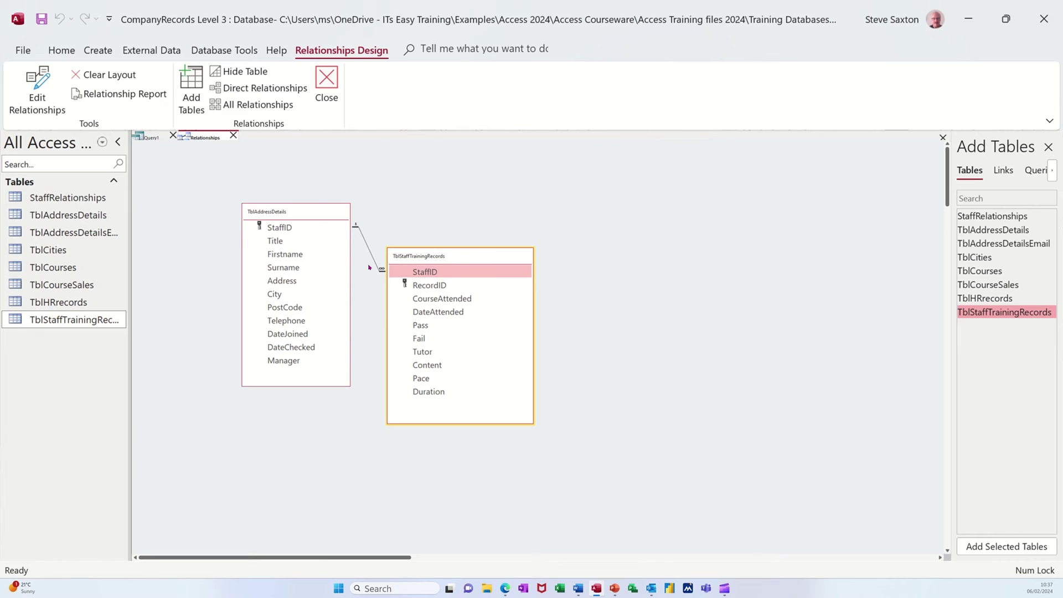
left_click_drag(428, 254, 474, 253)
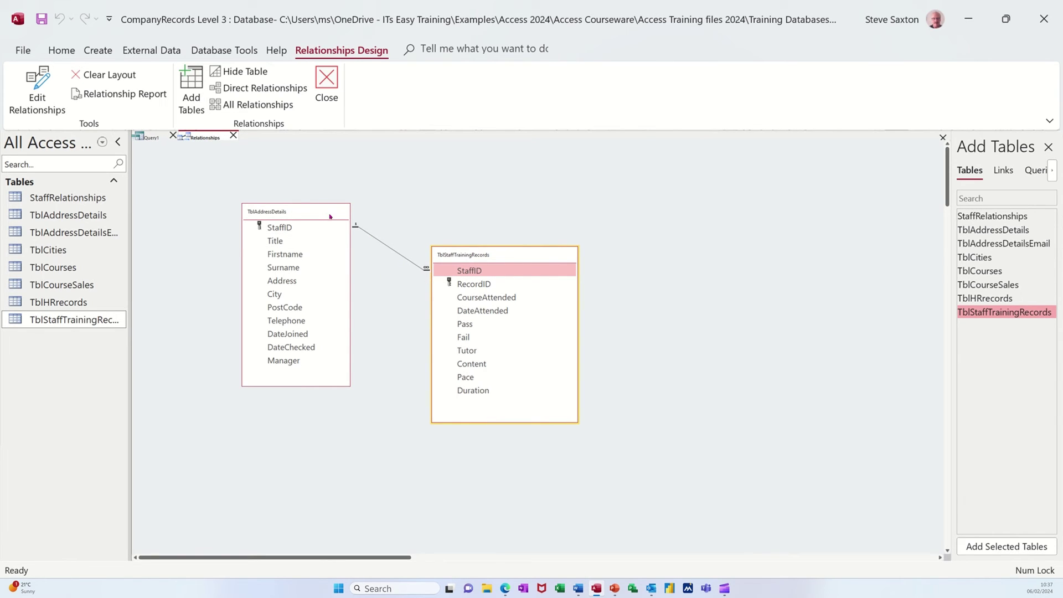
left_click(327, 84)
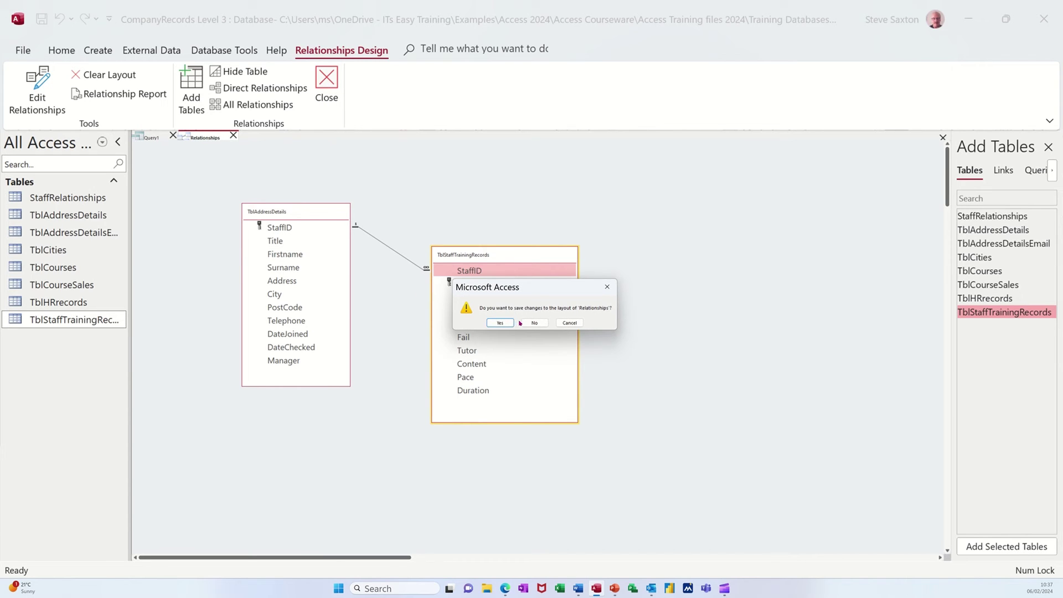
left_click(500, 323)
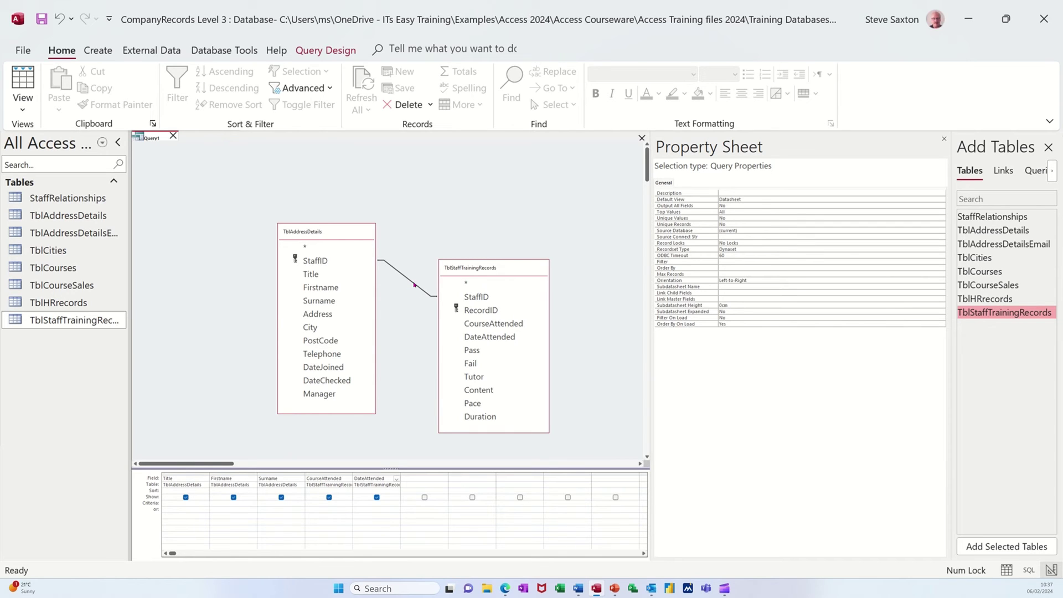
Delete TblStaffTrainingRecords and then TblAddressDetails from the query design.
left_click(470, 268)
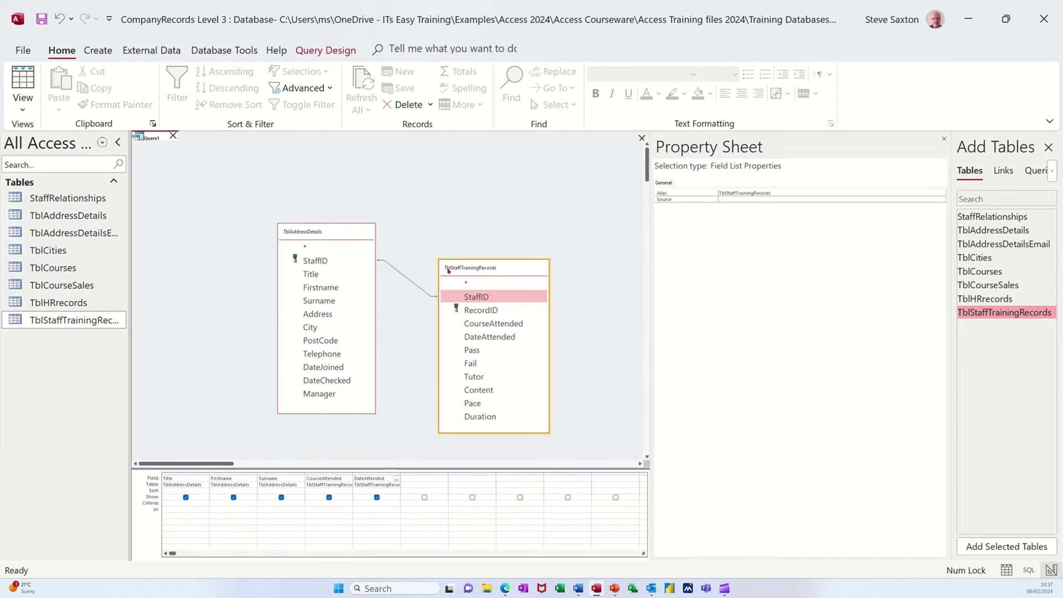
key("Delete")
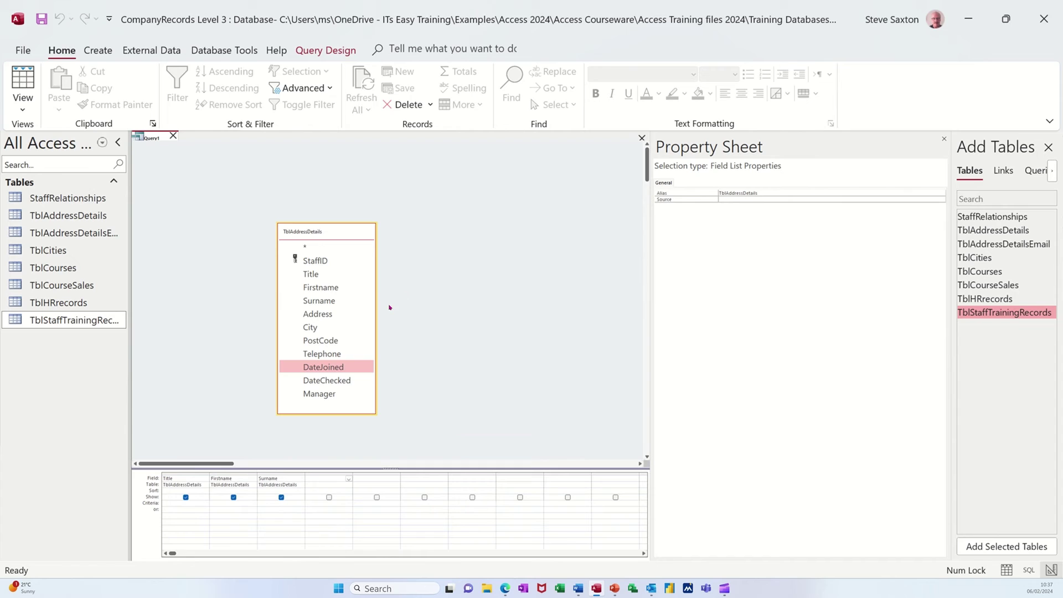
left_click_drag(327, 237, 261, 204)
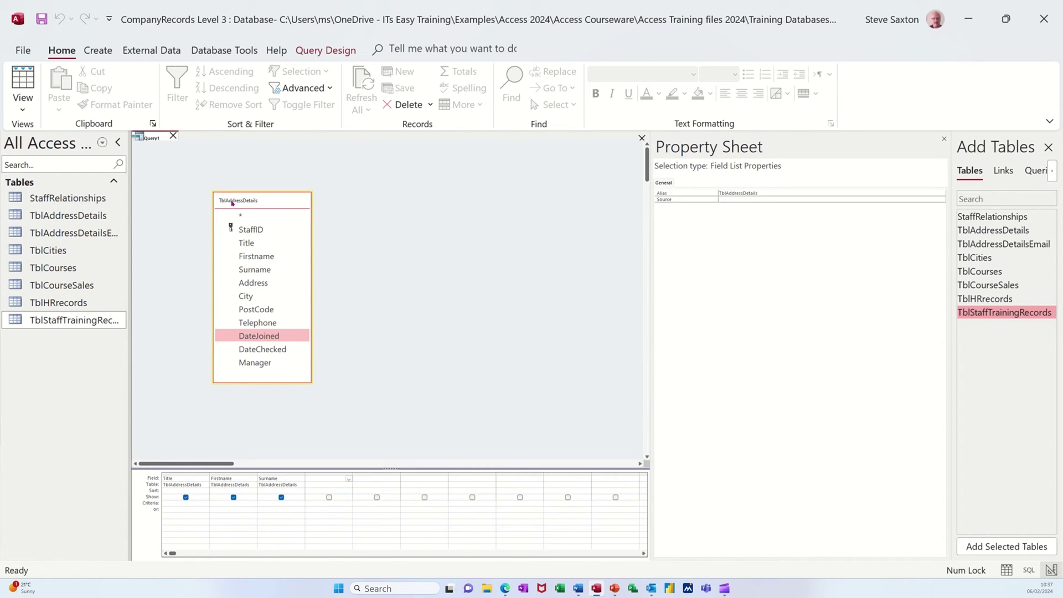
key("Delete")
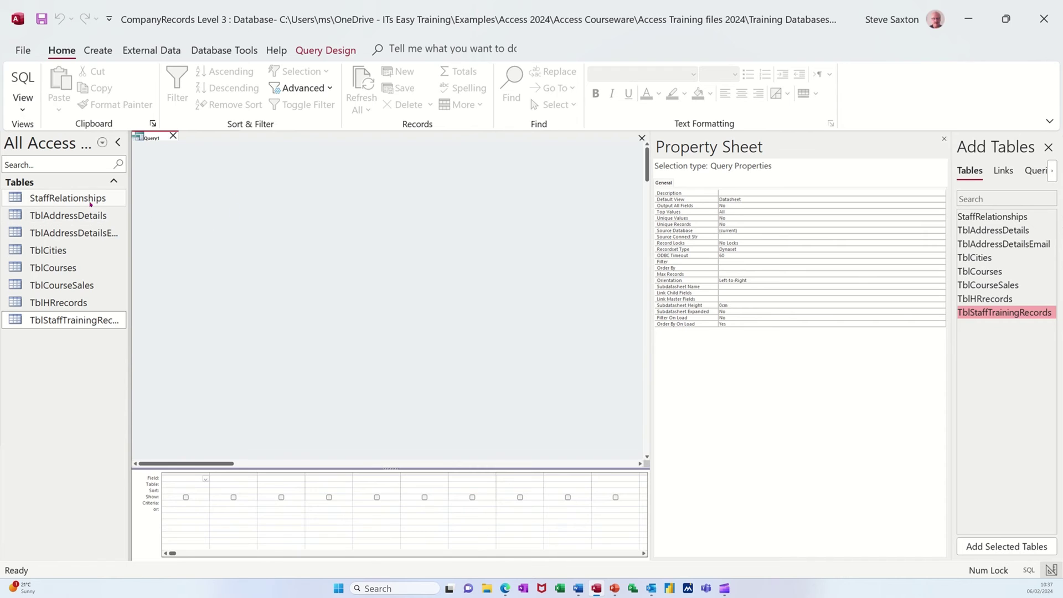
double_click(81, 199)
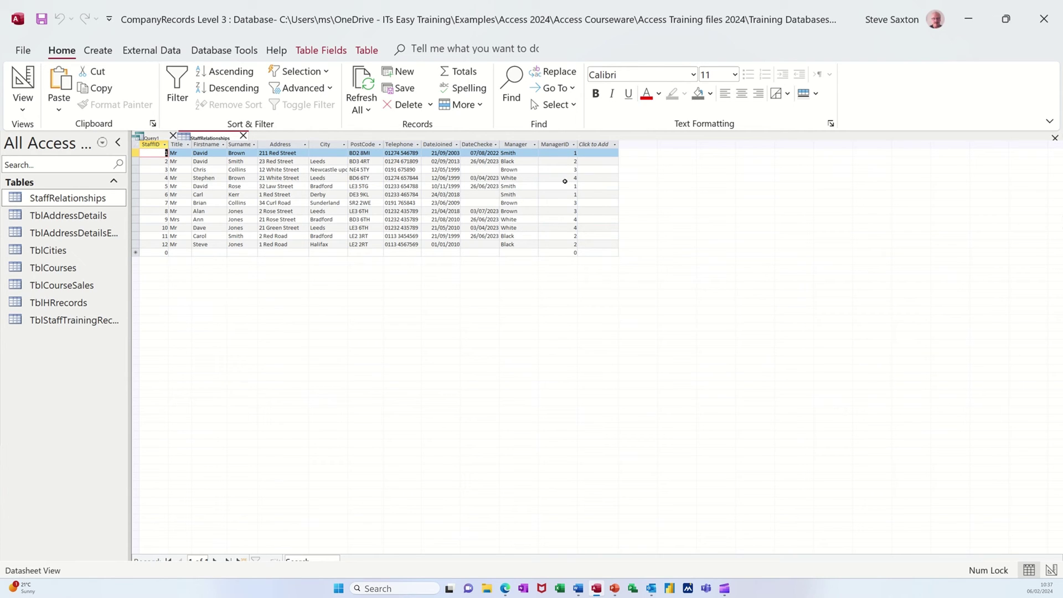
left_click(242, 136)
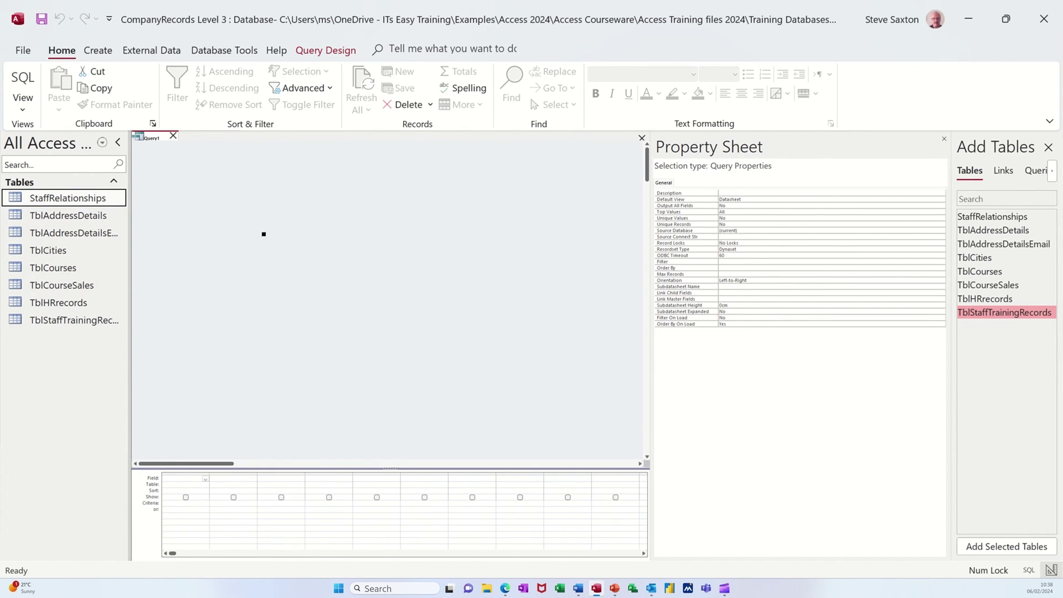
Add StaffRelationships to the query twice and enlarge both field lists.
left_click_drag(263, 233, 265, 235)
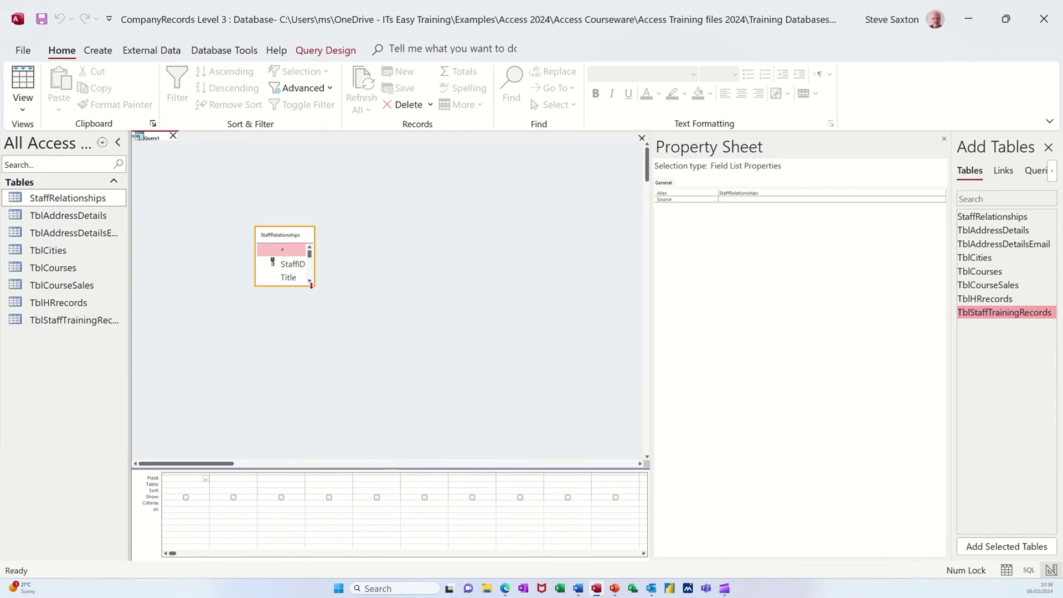
left_click_drag(312, 289, 343, 436)
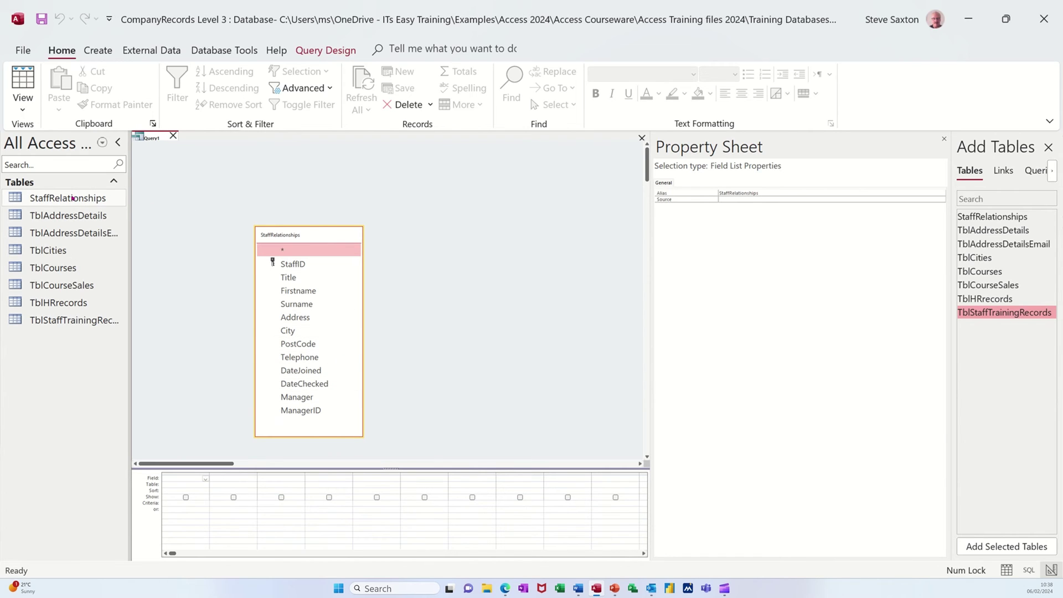
left_click_drag(73, 198, 367, 239)
left_click_drag(441, 234, 469, 233)
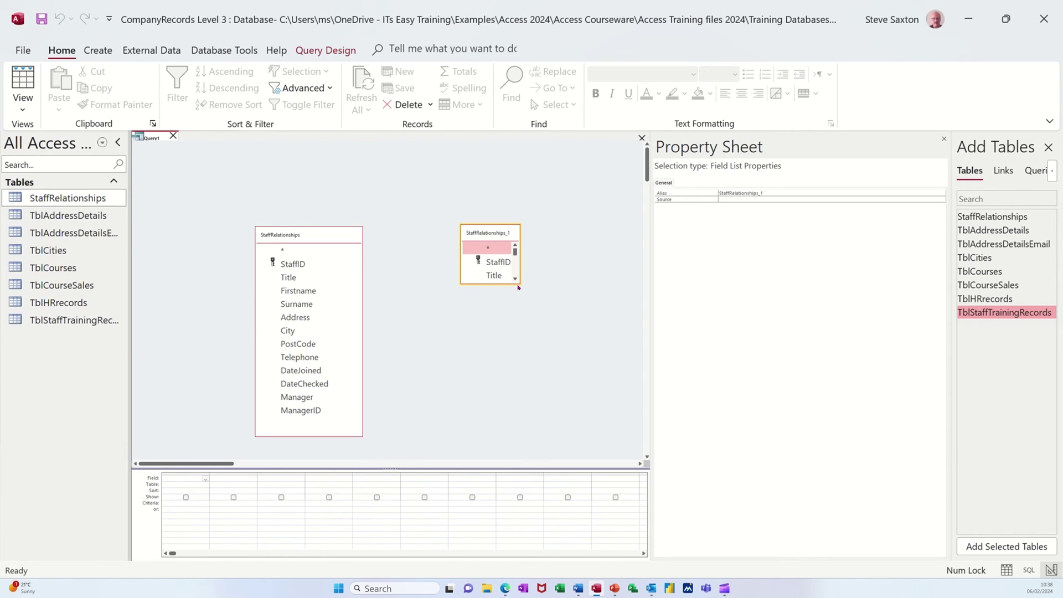
left_click_drag(519, 287, 587, 382)
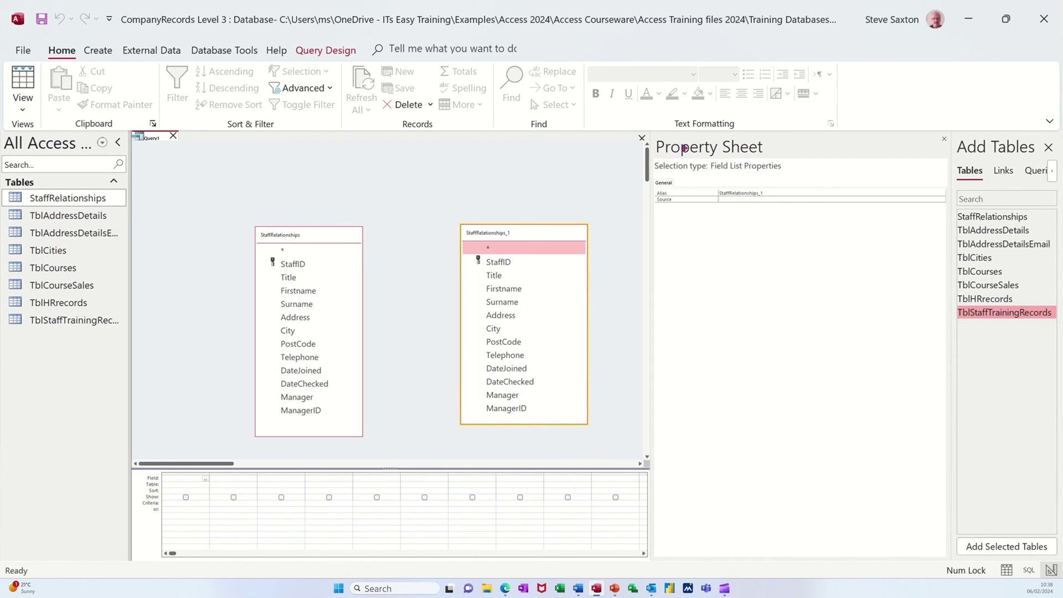
Set the second StaffRelationships copy's alias to Managers.
left_click(773, 193)
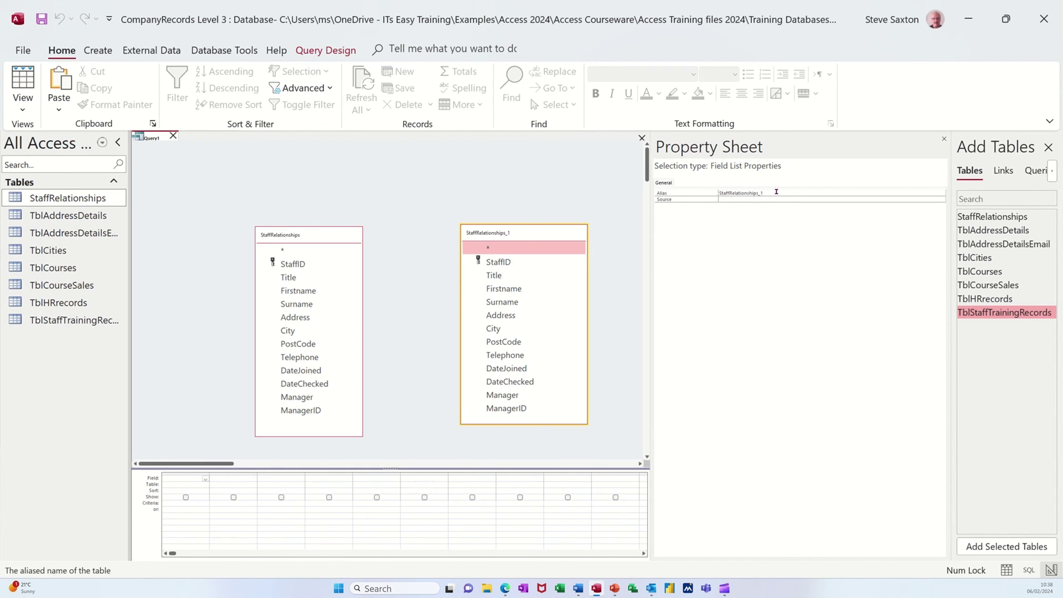
left_click_drag(766, 192, 715, 193)
type("Managers")
key("Return")
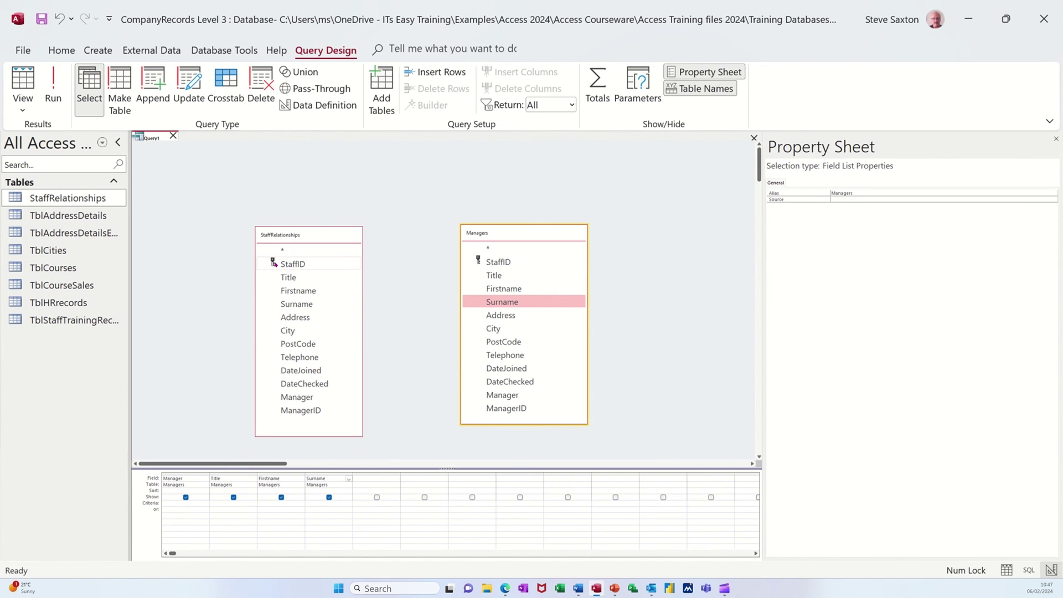
Join StaffID to Managers' ManagerID, including all Managers records and only matching StaffRelationships records.
left_click(291, 264)
left_click_drag(291, 265, 490, 412)
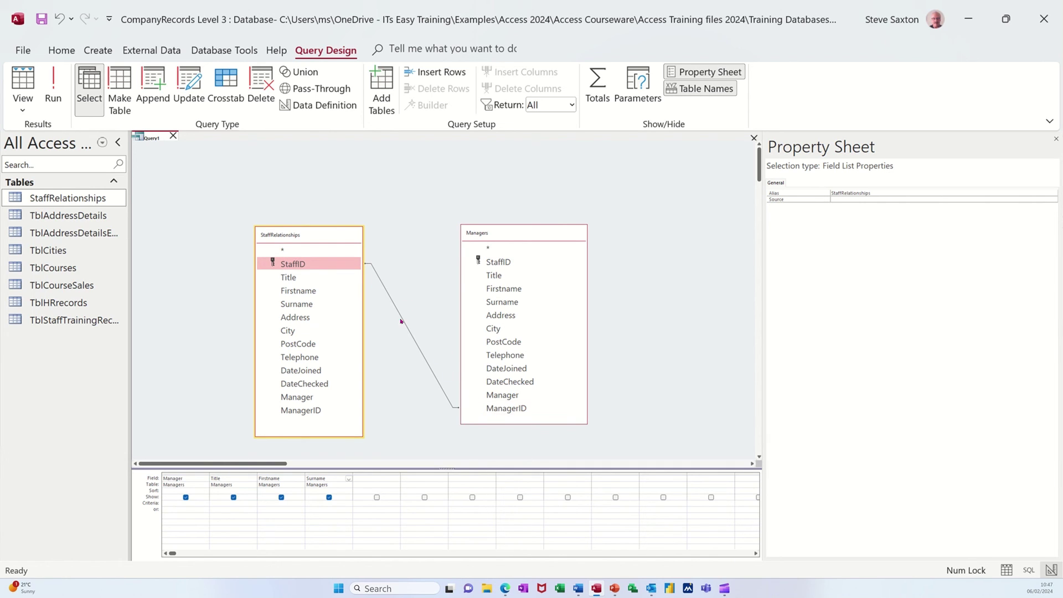
double_click(415, 343)
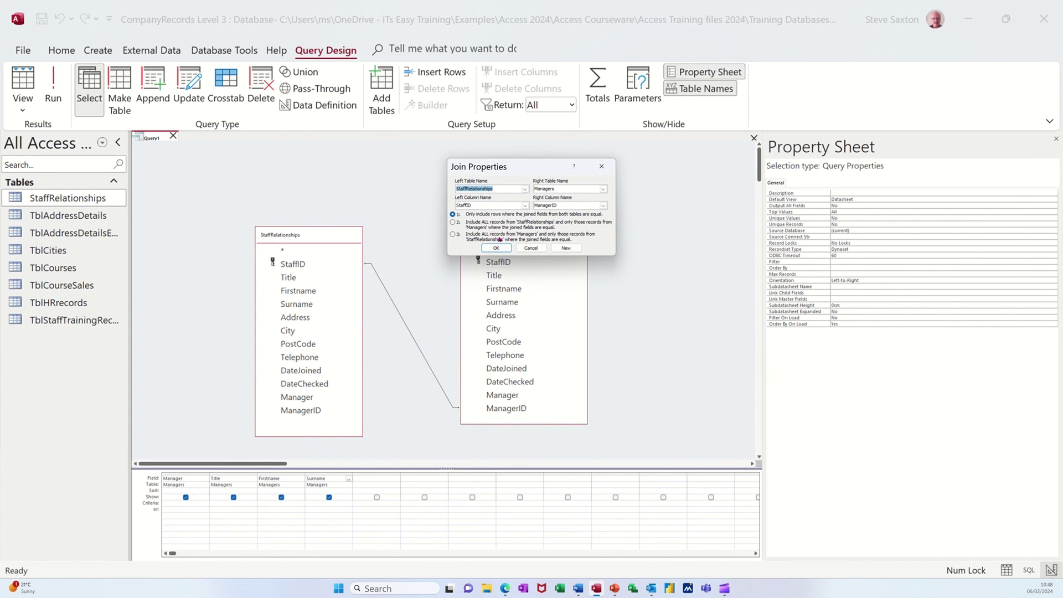
left_click(453, 235)
left_click(494, 249)
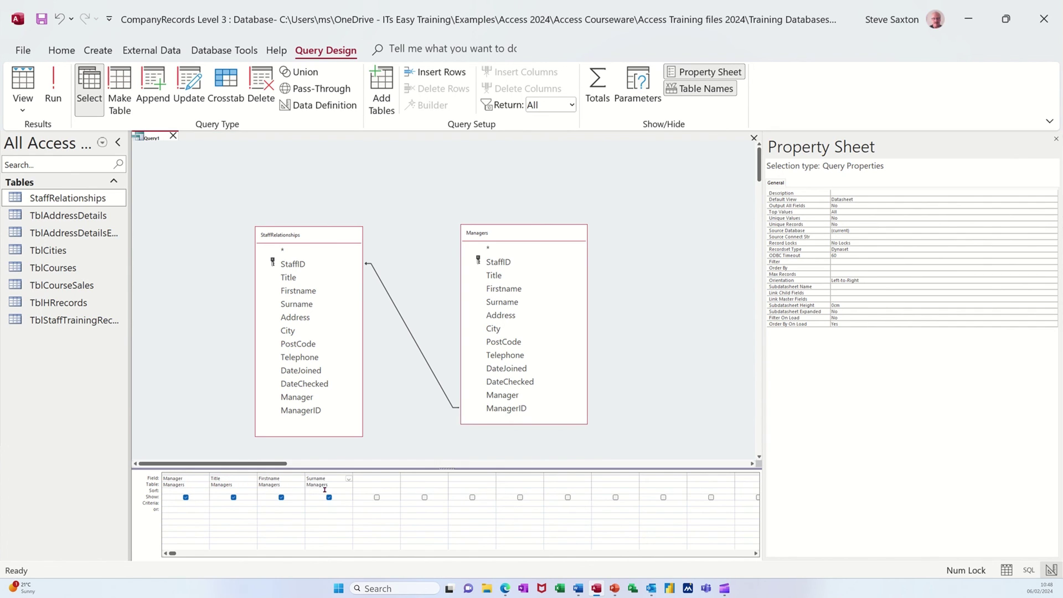
Run the query, set the datasheet font size to 16, then close the results.
left_click(52, 87)
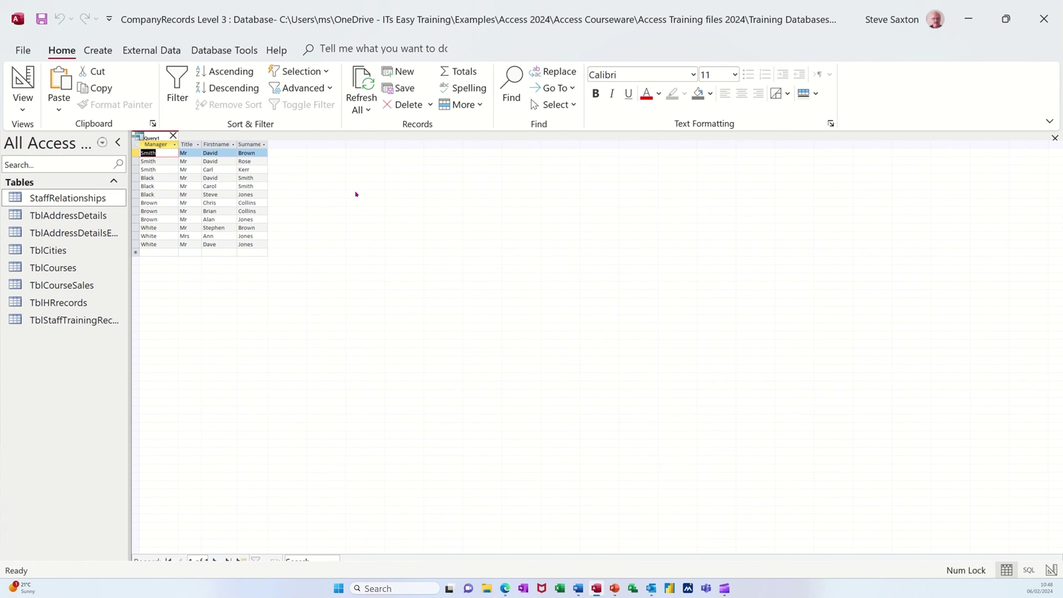
left_click(734, 74)
left_click(713, 189)
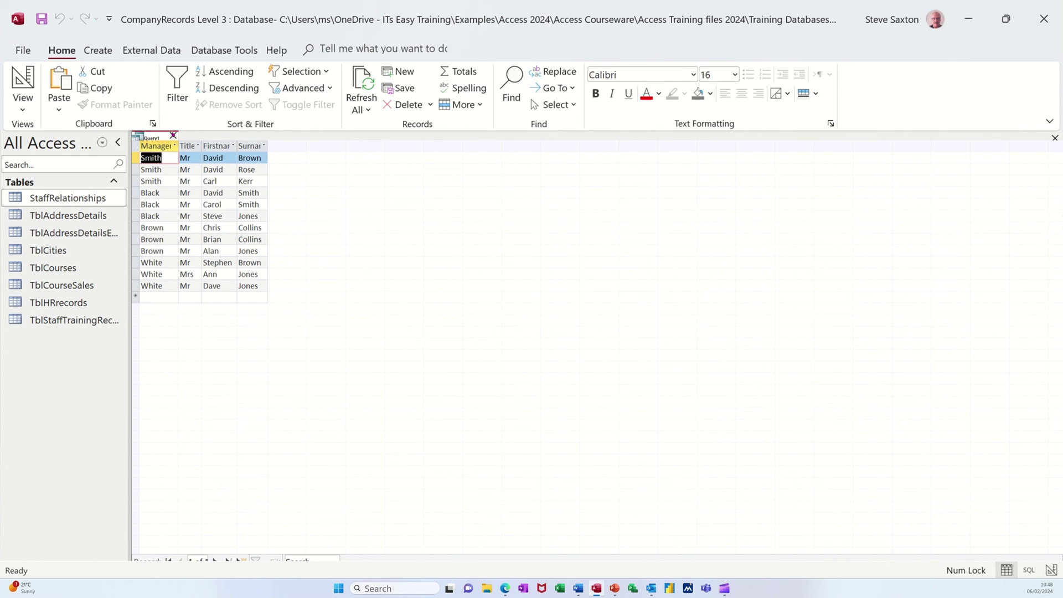
left_click(173, 135)
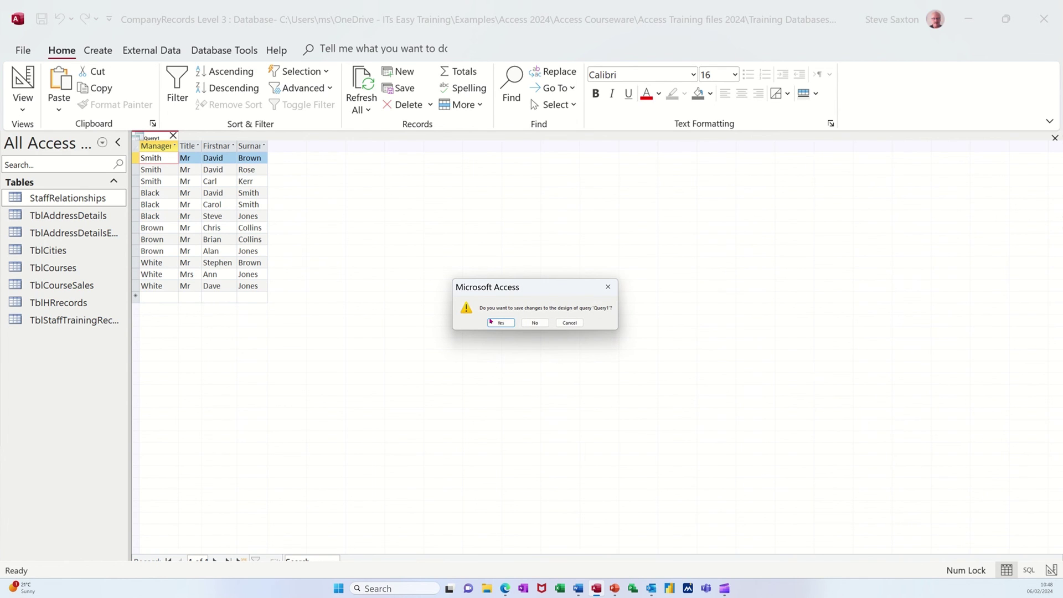
Answer No to saving Query1's design.
left_click(534, 323)
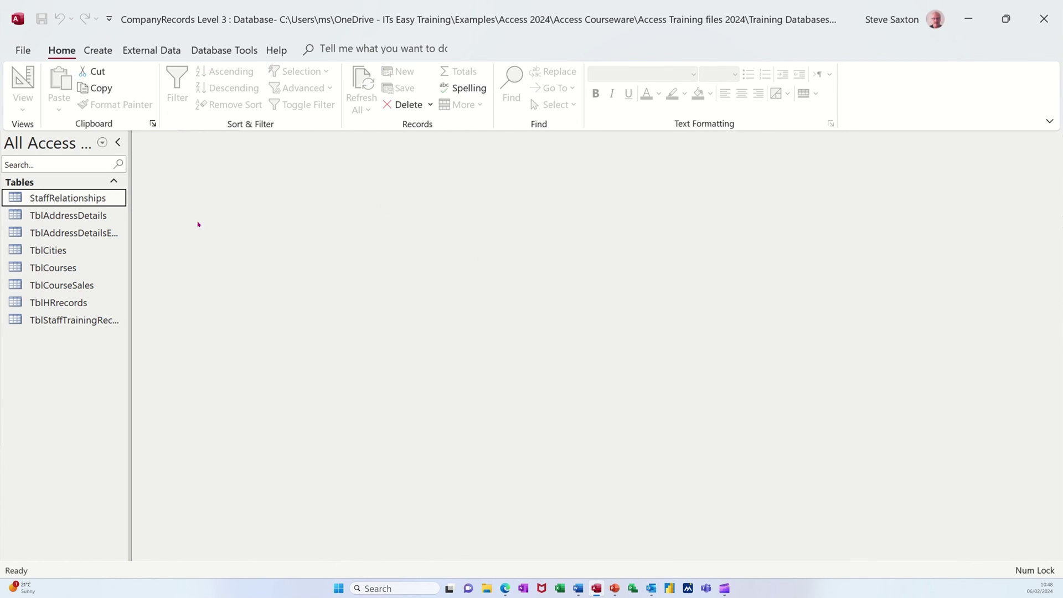